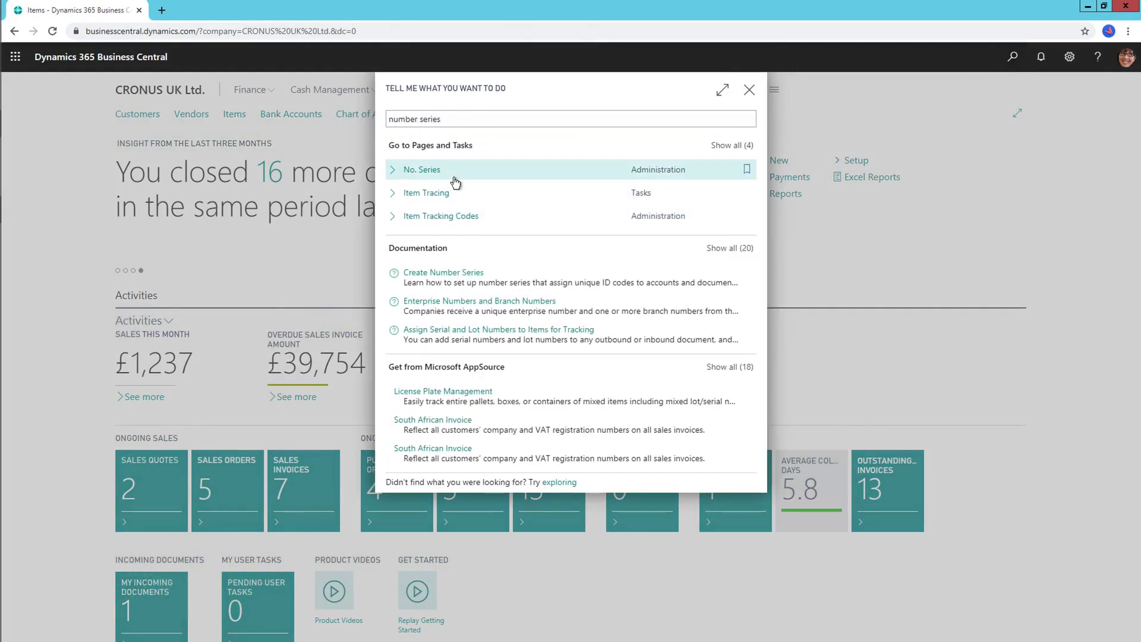
Enable Allow Gaps in Nos. on the CUST number series line in No. Series.
{"action": "left_click", "coordinate": [454, 178]}
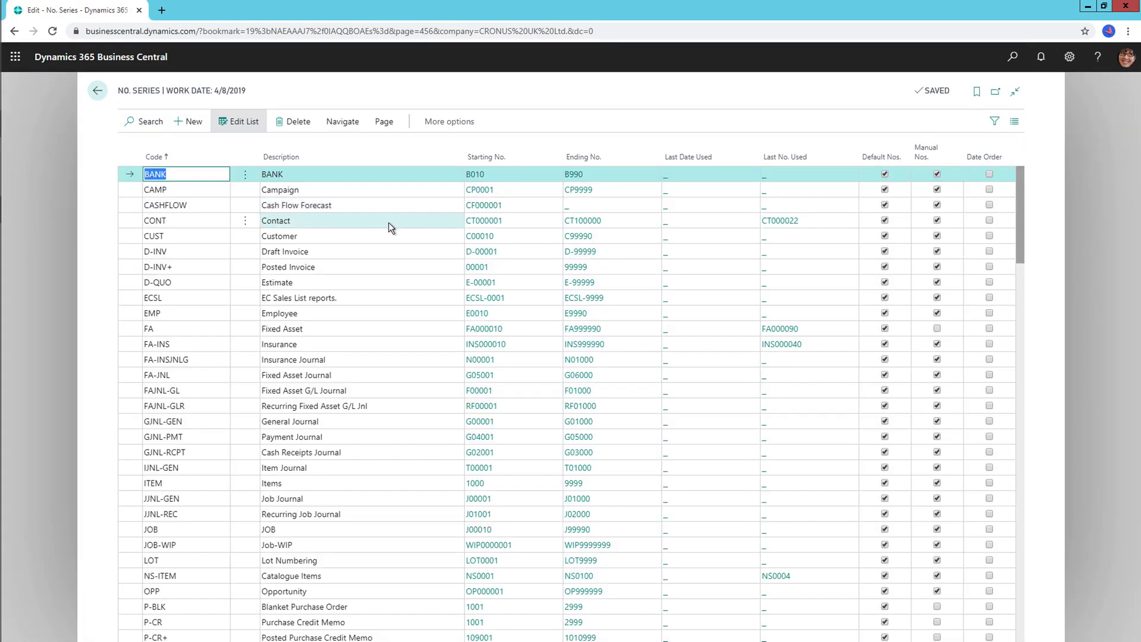
{"action": "left_click", "coordinate": [373, 235]}
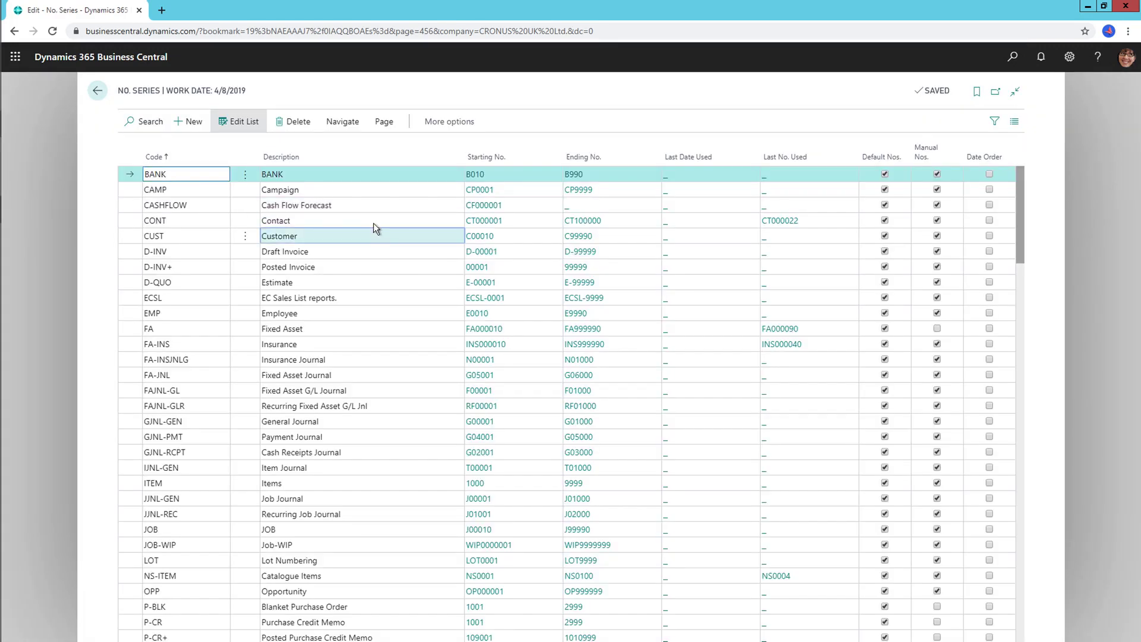
{"action": "left_click", "coordinate": [335, 121]}
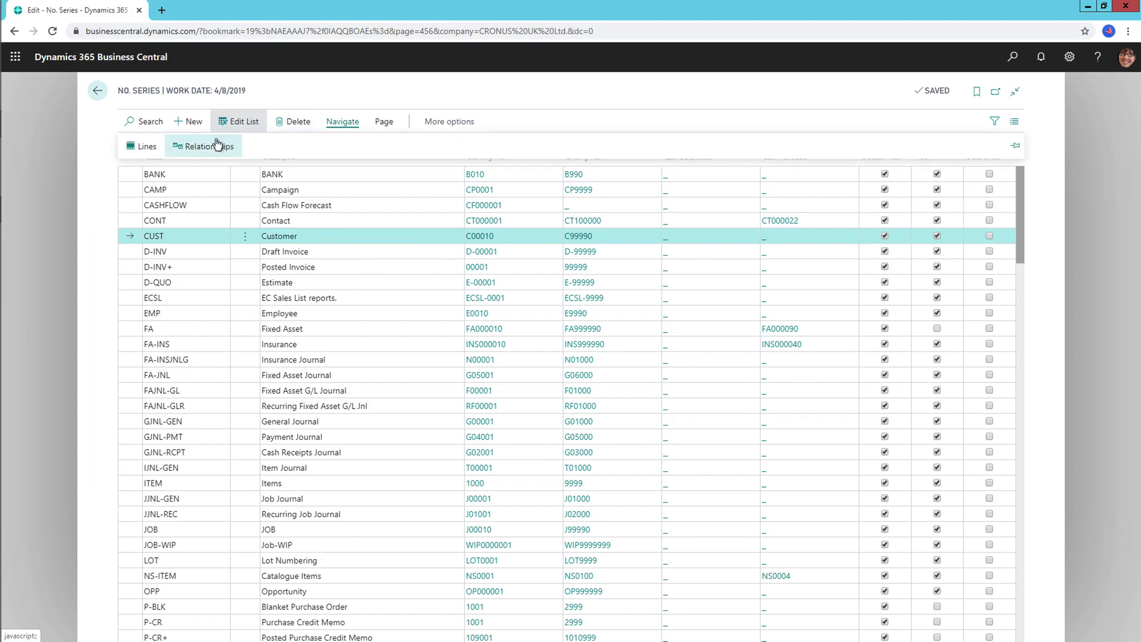
{"action": "left_click", "coordinate": [148, 150]}
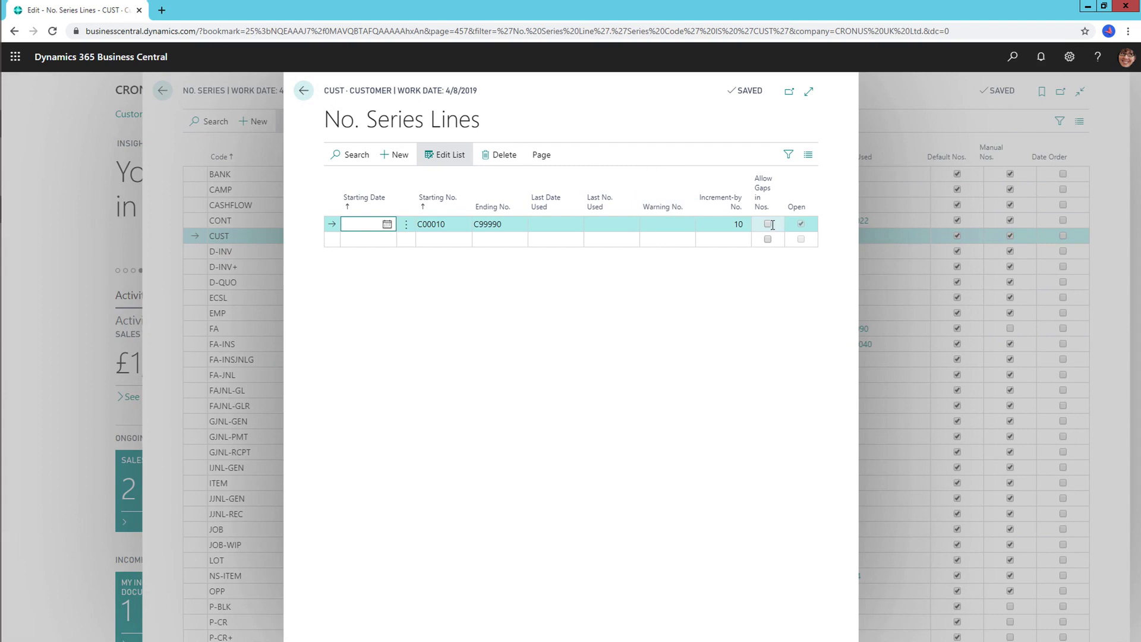
{"action": "left_click", "coordinate": [767, 225]}
{"action": "mouse_move", "coordinate": [774, 196]}
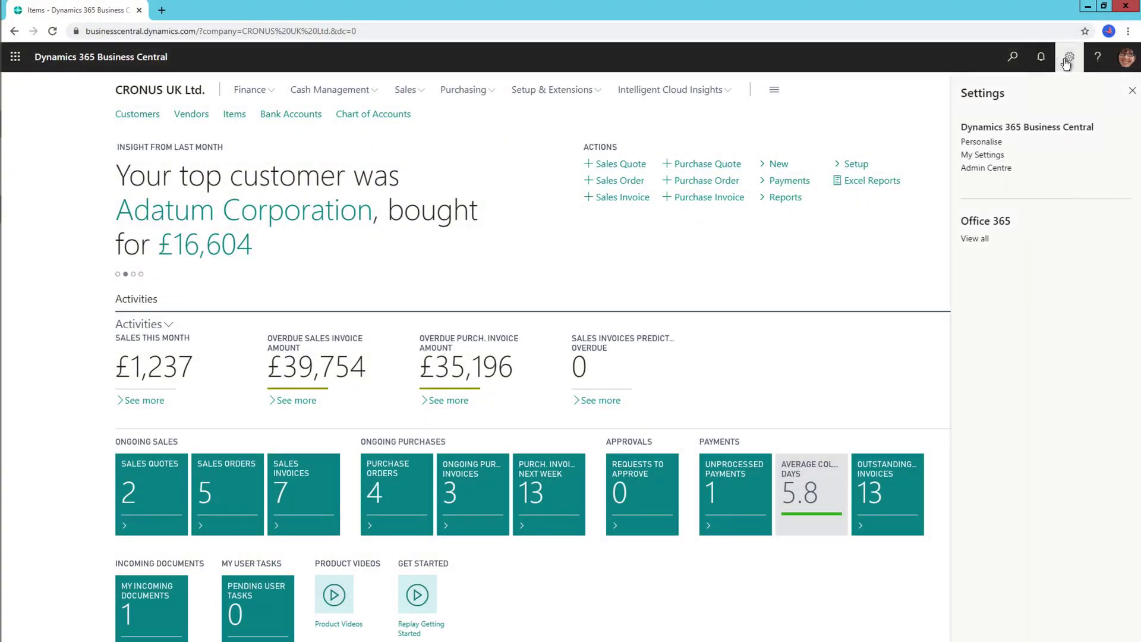
Personalise the home page to move the Trial Balance part higher.
{"action": "left_click", "coordinate": [998, 141]}
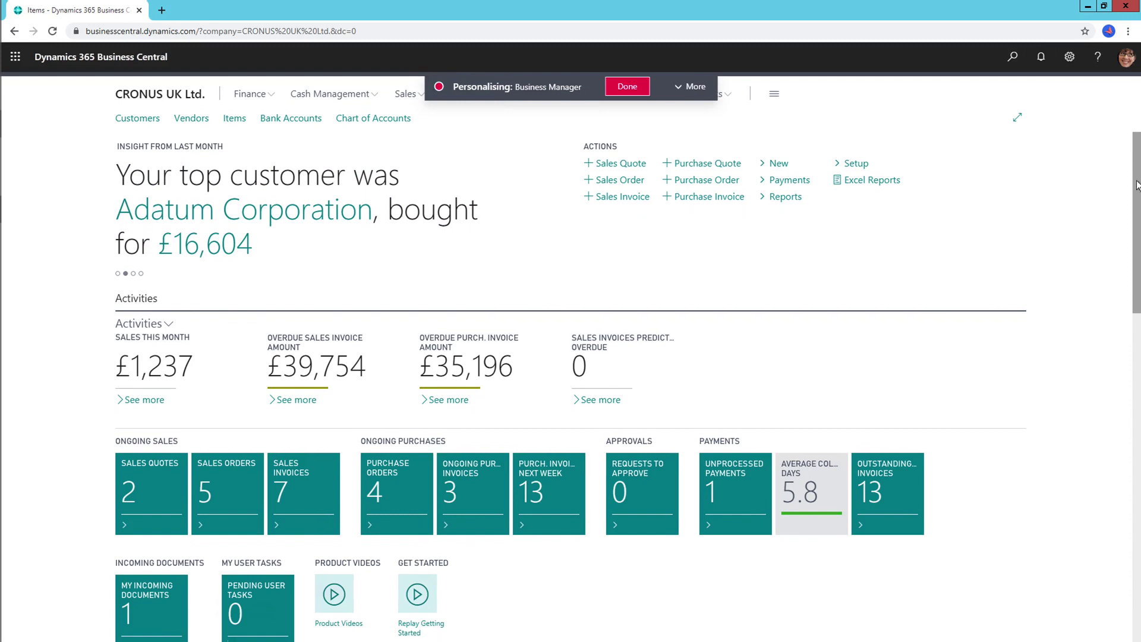
{"action": "scroll", "coordinate": [1139, 327], "scroll_direction": "down", "scroll_amount": 7}
{"action": "scroll", "coordinate": [1139, 326], "scroll_direction": "down", "scroll_amount": 3}
{"action": "left_click_drag", "start_coordinate": [768, 333], "coordinate": [760, 237]}
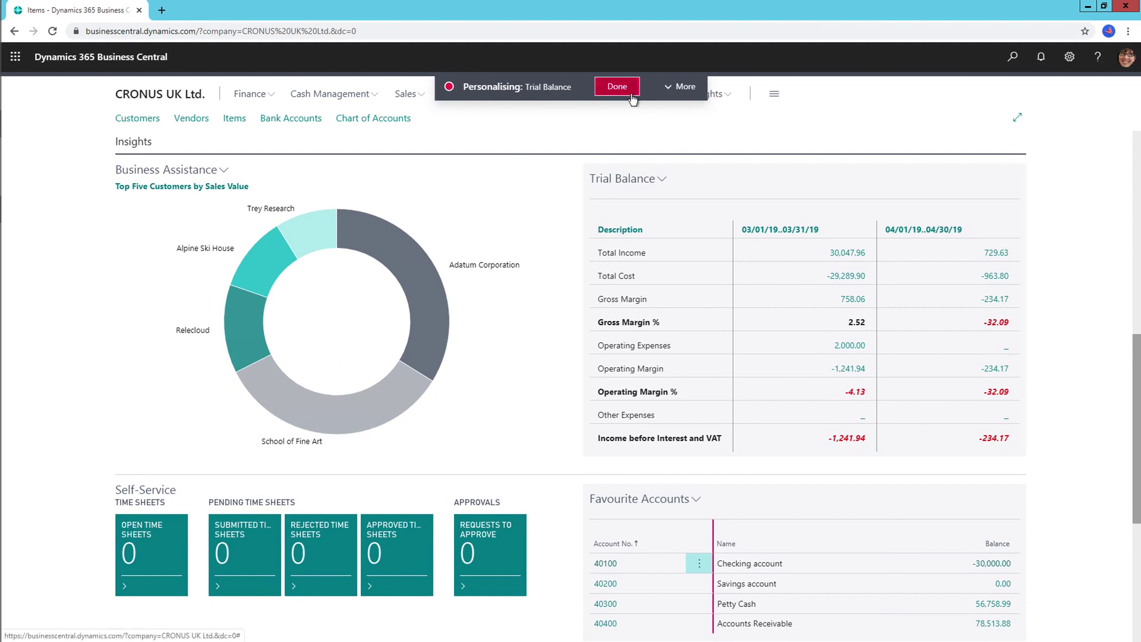
{"action": "left_click", "coordinate": [631, 95]}
Add the Profit % field as a column in the Items list.
{"action": "left_click", "coordinate": [680, 87]}
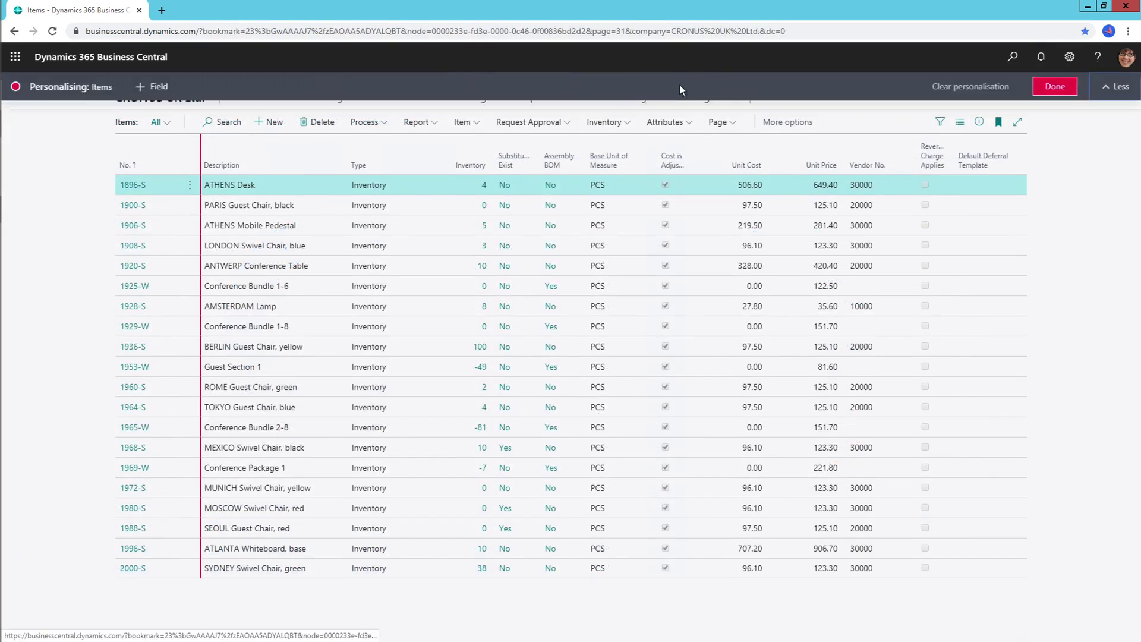
{"action": "left_click", "coordinate": [156, 89]}
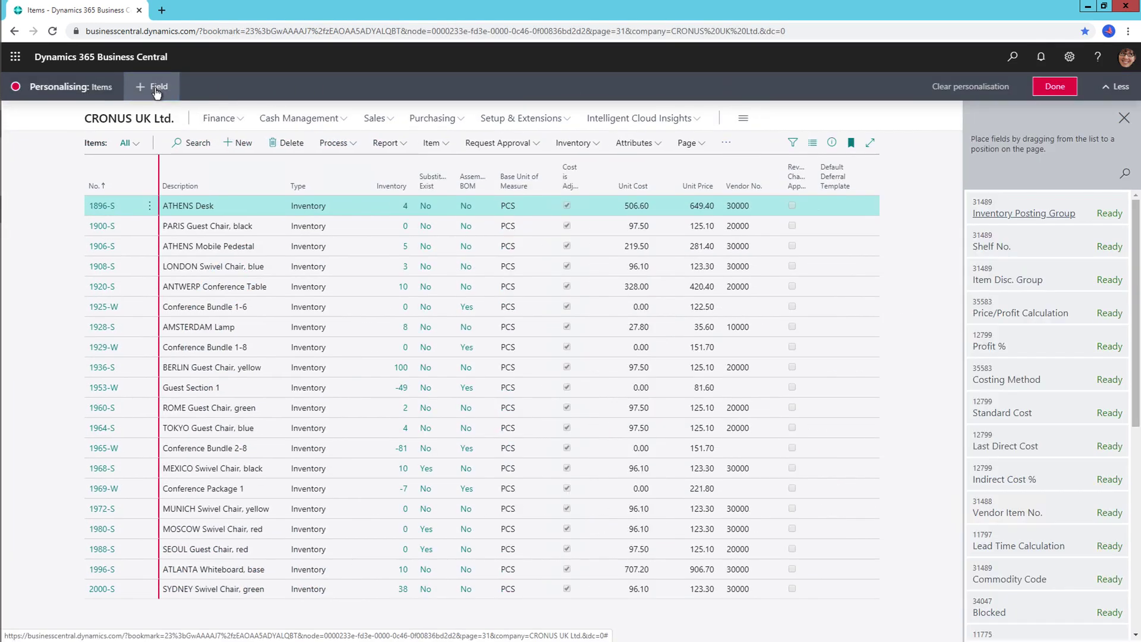
{"action": "mouse_move", "coordinate": [1058, 347]}
{"action": "left_mouse_down"}
{"action": "mouse_move", "coordinate": [726, 214]}
{"action": "mouse_move", "coordinate": [726, 185]}
{"action": "left_mouse_up"}
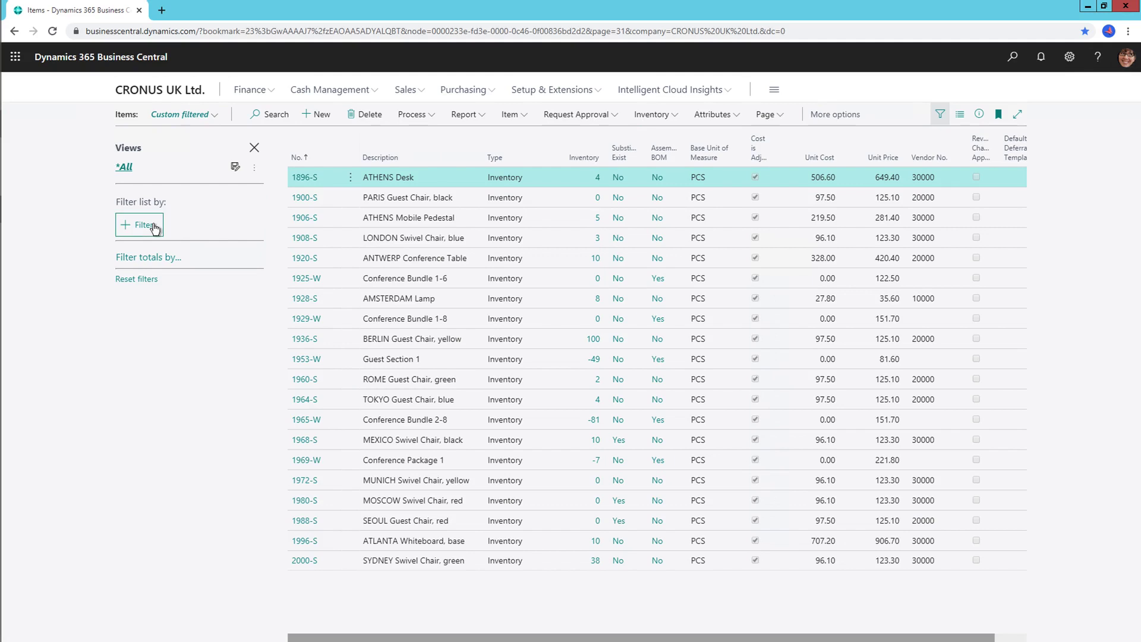
Add a Type filter to Items including only Inventory and Non-Inventory.
{"action": "left_click", "coordinate": [154, 228]}
{"action": "left_click", "coordinate": [152, 148]}
{"action": "left_click", "coordinate": [256, 238]}
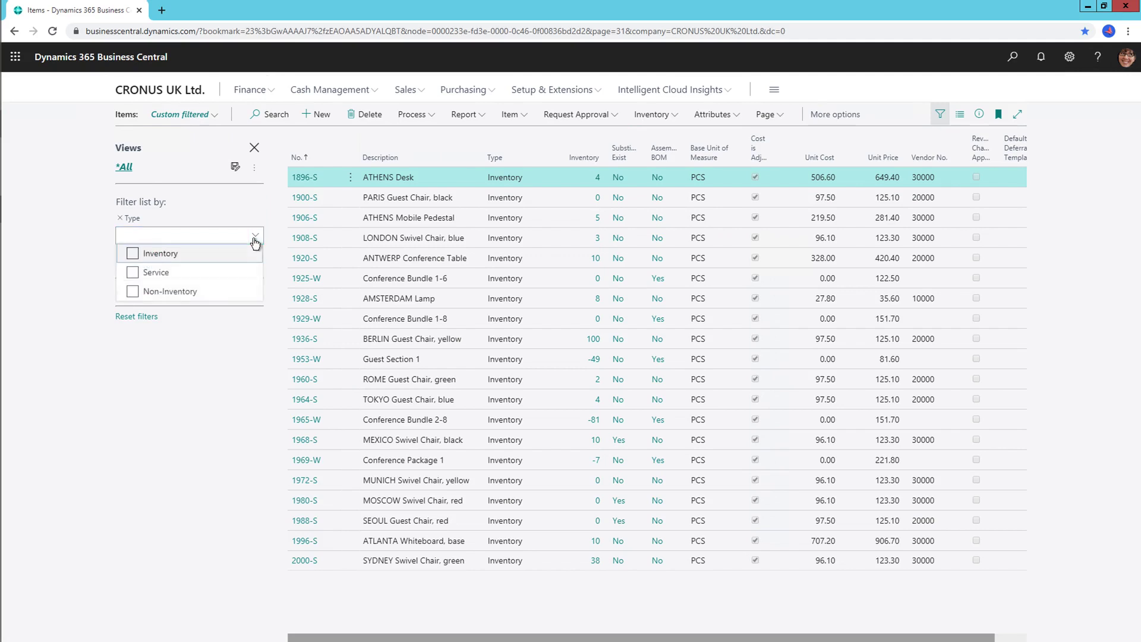
{"action": "left_click", "coordinate": [132, 253]}
{"action": "left_click", "coordinate": [133, 292]}
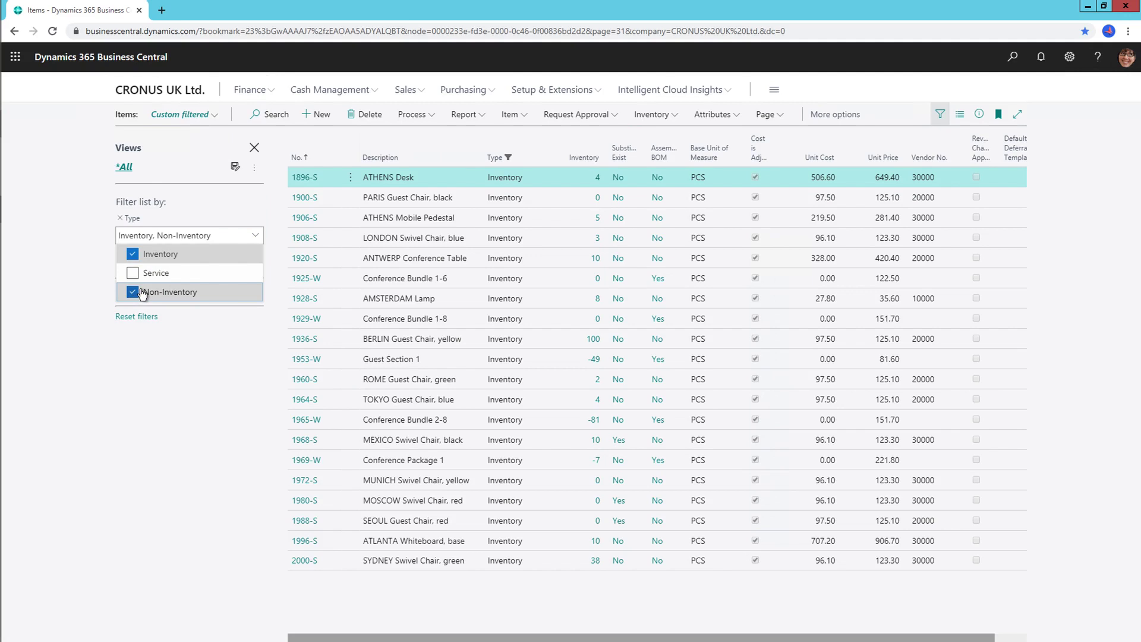
{"action": "left_click", "coordinate": [86, 286]}
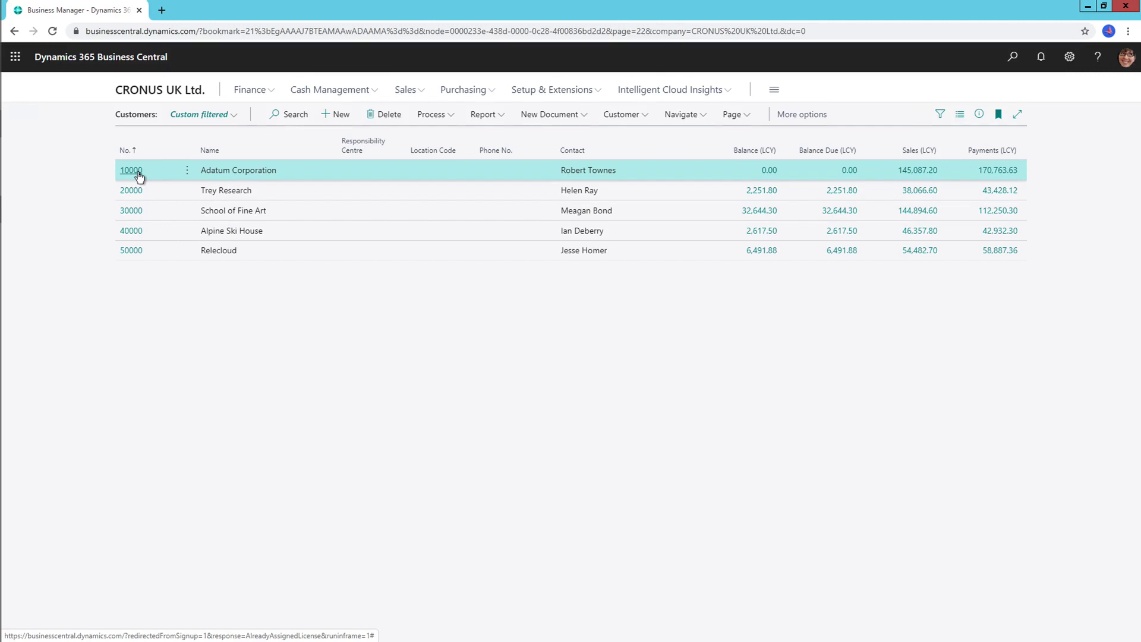
Pop out the Adatum Corporation card, collapse the FactBox, and rename it Adatum Corporation Ltd.
{"action": "left_click", "coordinate": [131, 171]}
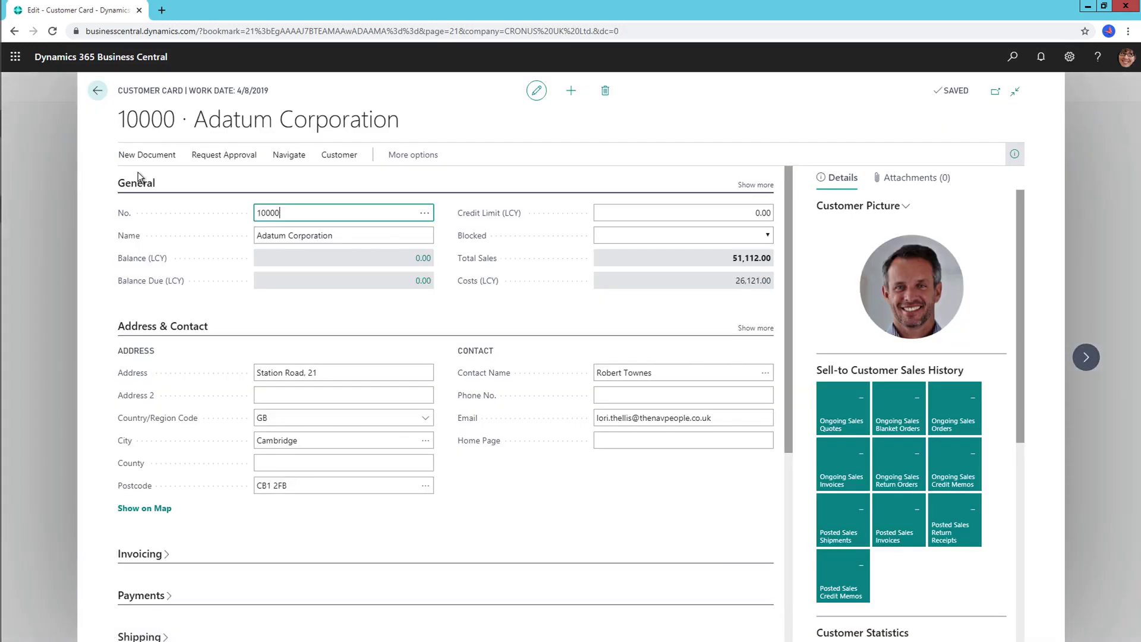
{"action": "left_click", "coordinate": [994, 92]}
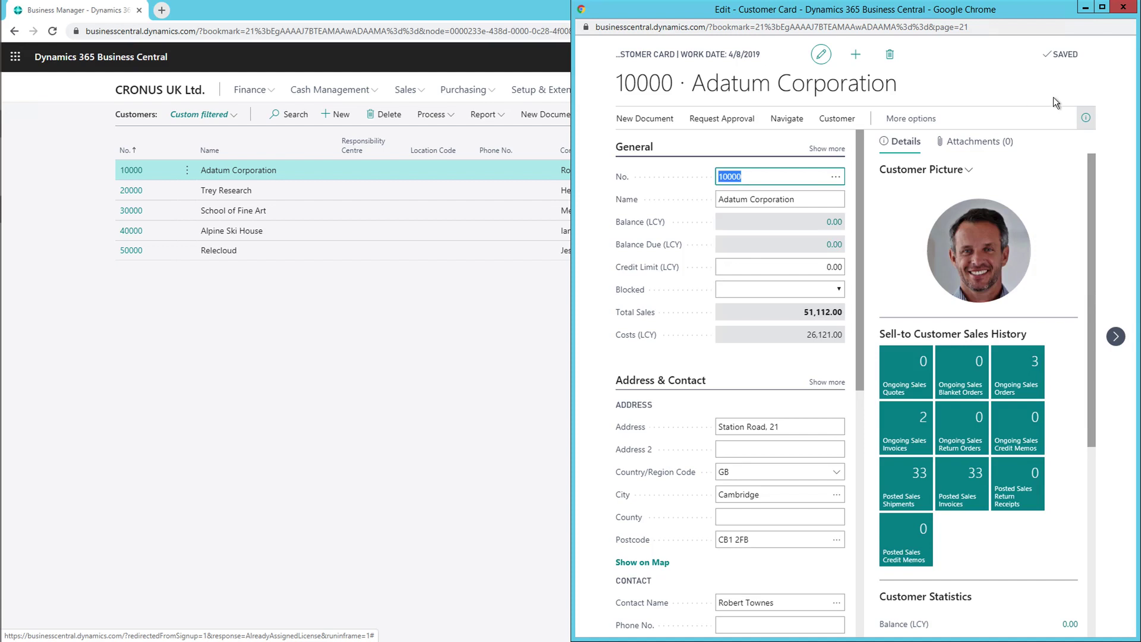
{"action": "left_click", "coordinate": [1085, 117]}
{"action": "left_click", "coordinate": [823, 195]}
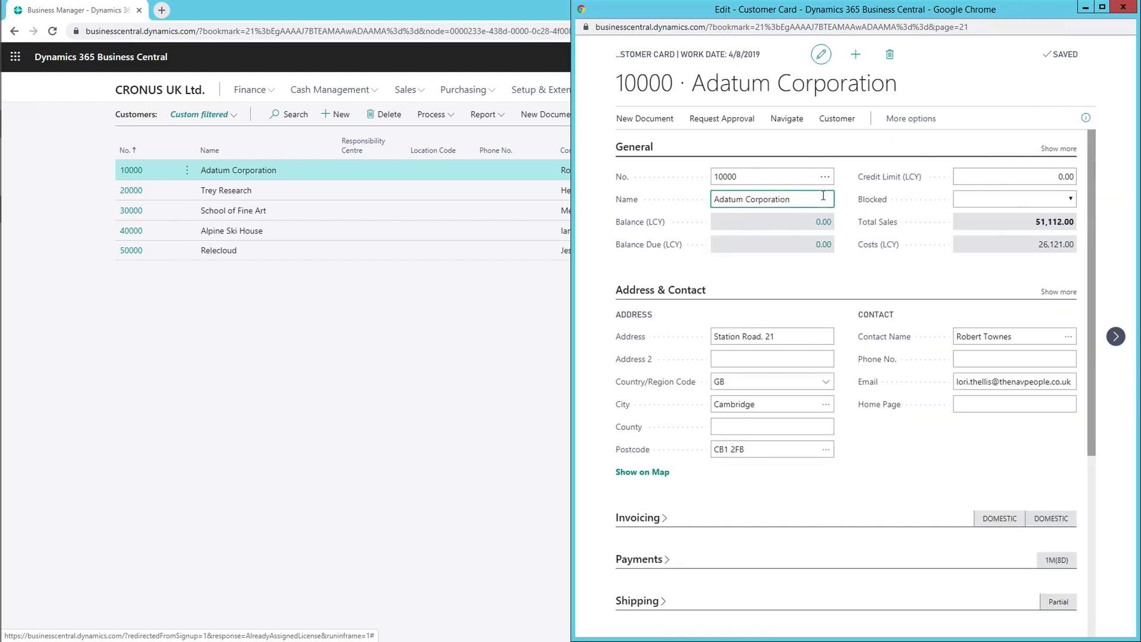
{"action": "left_click", "coordinate": [849, 202]}
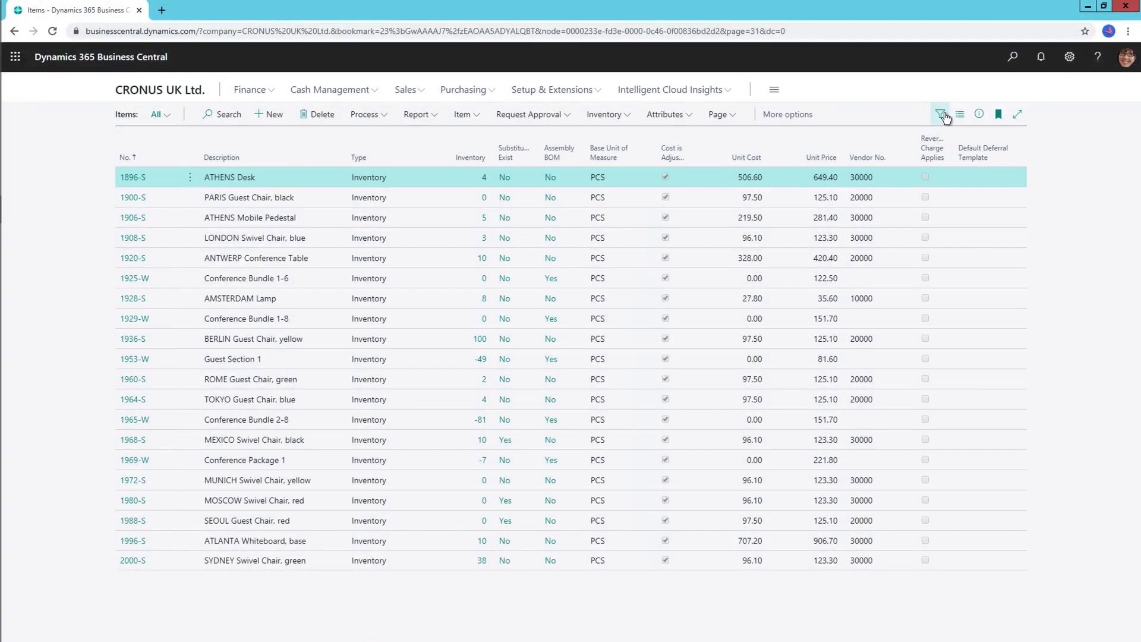
Filter Items on Description @*chair* and save the result as the view Chairs.
{"action": "left_click", "coordinate": [939, 115]}
{"action": "left_click", "coordinate": [139, 244]}
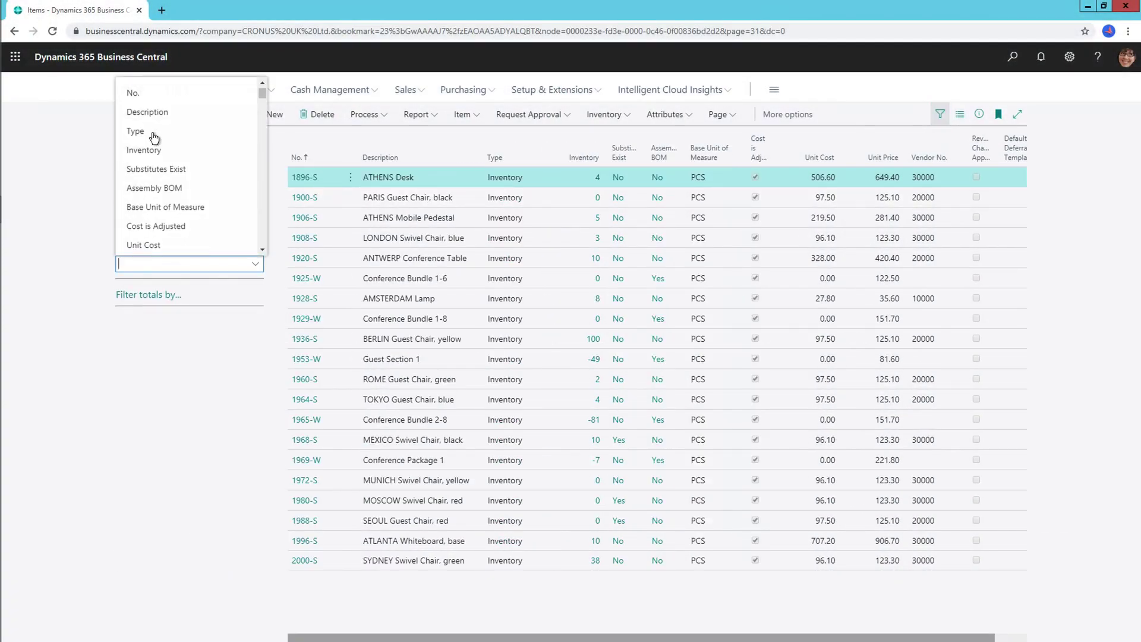
{"action": "left_click", "coordinate": [156, 114]}
{"action": "type", "text": "@*chair*"}
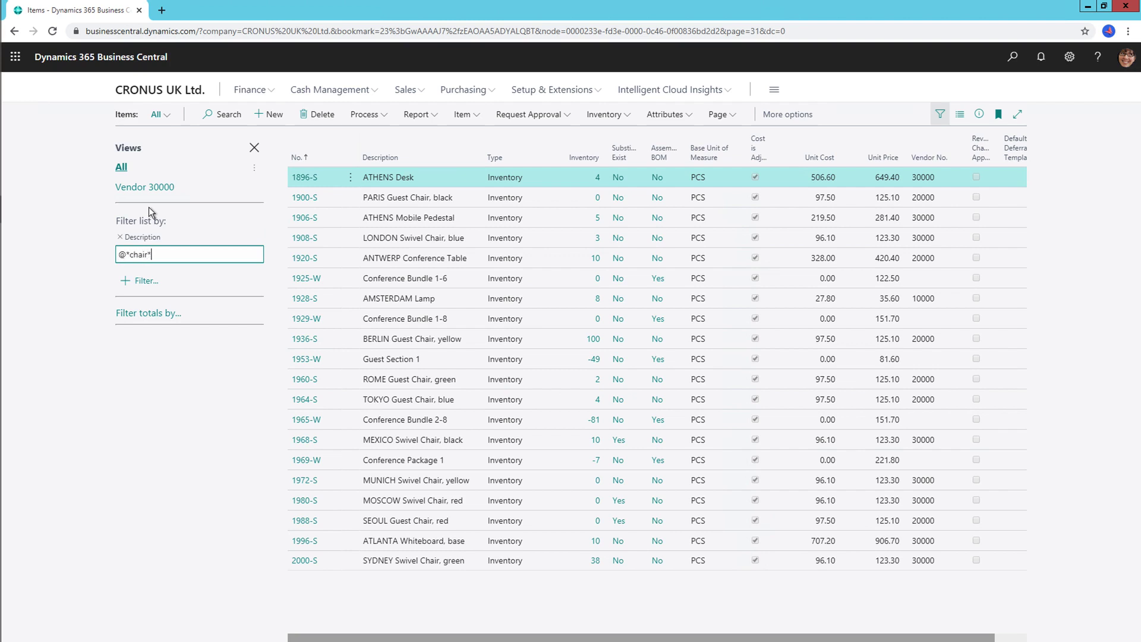
{"action": "key", "text": "Return"}
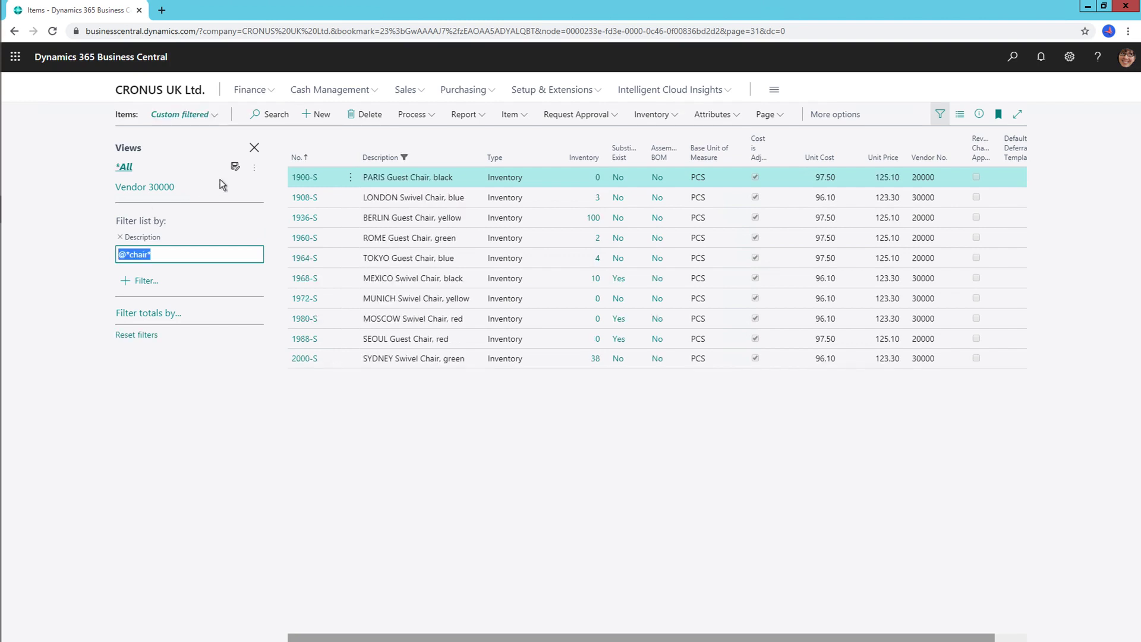
{"action": "left_click", "coordinate": [233, 166]}
{"action": "type", "text": "Chairs"}
{"action": "key", "text": "Return"}
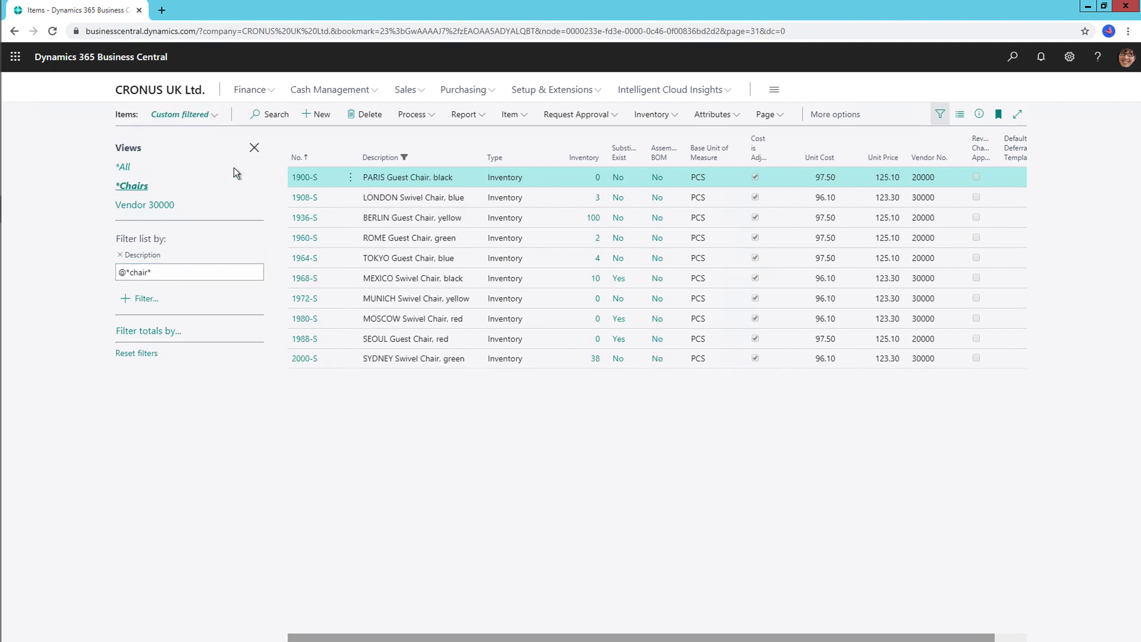
Personalise the Items page to place the Vendor 30000 view above Chairs.
{"action": "left_click", "coordinate": [1069, 56]}
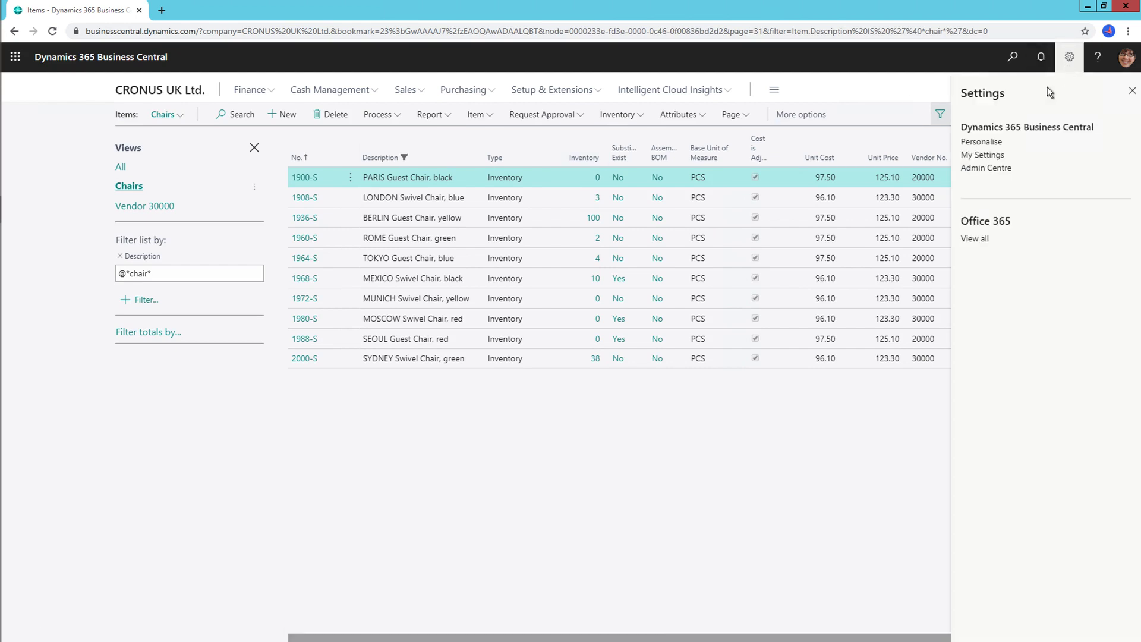
{"action": "left_click", "coordinate": [1005, 147]}
{"action": "left_click_drag", "start_coordinate": [198, 236], "coordinate": [198, 205]}
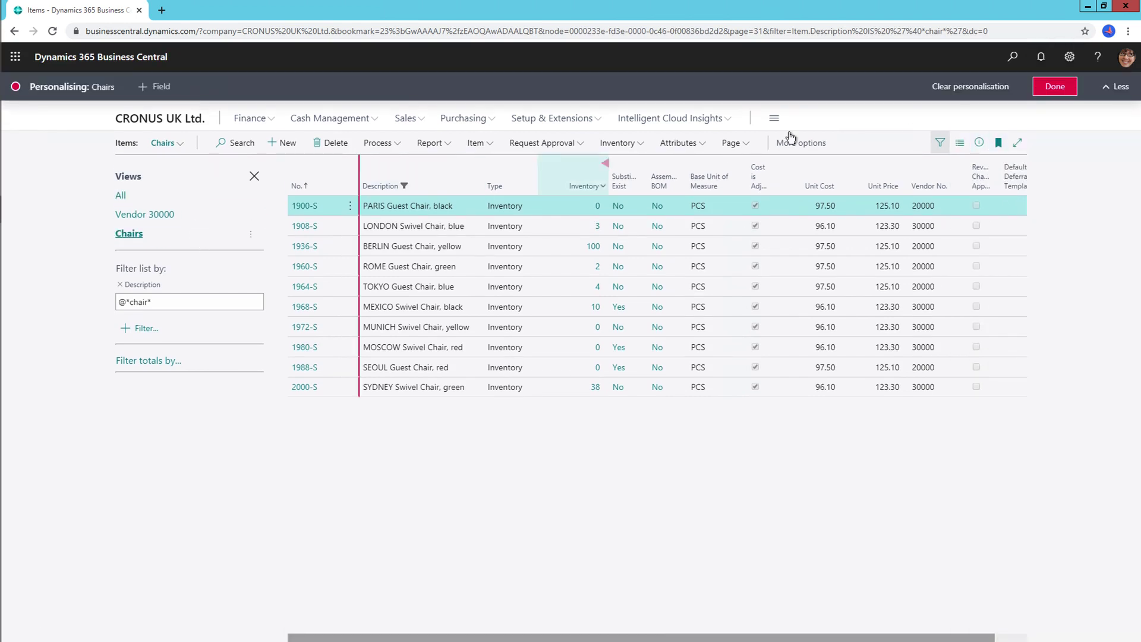
{"action": "left_click", "coordinate": [1053, 88]}
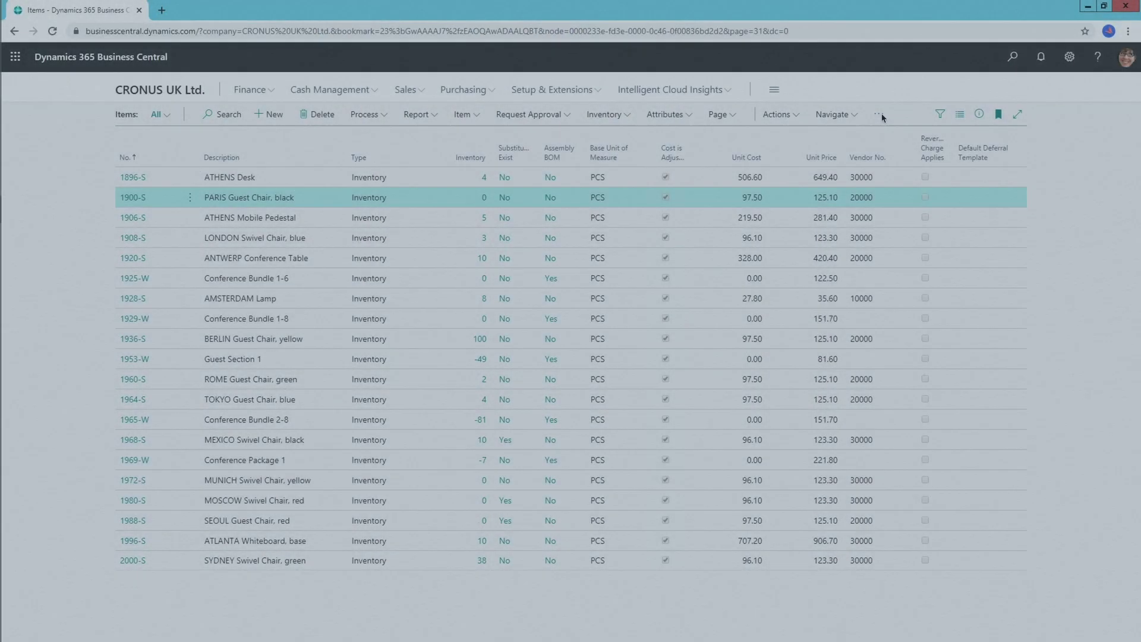
Run the Inventory - List report from the Items list's Report > Inventory actions.
{"action": "left_click", "coordinate": [878, 113]}
{"action": "mouse_move", "coordinate": [873, 137]}
{"action": "mouse_move", "coordinate": [921, 160]}
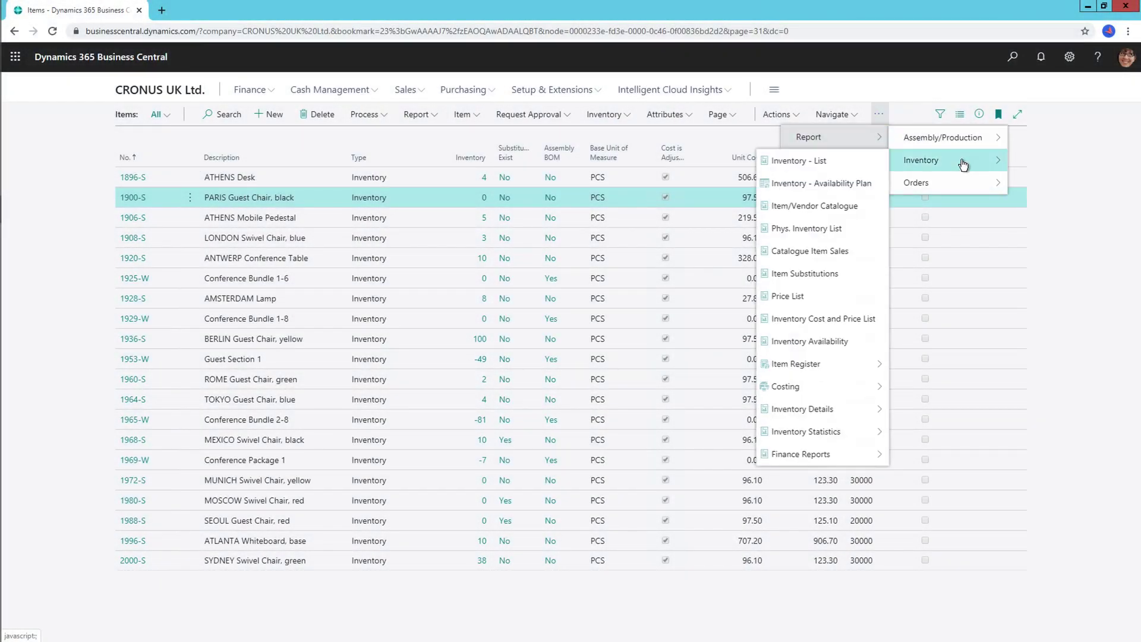
{"action": "left_click", "coordinate": [853, 158]}
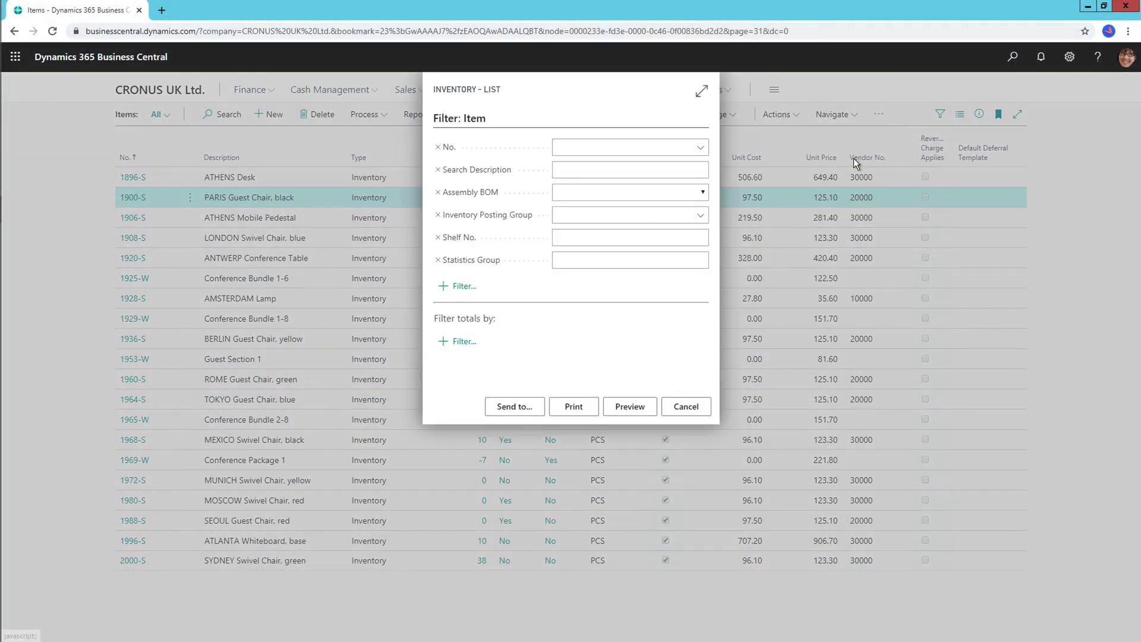
Replace the Statistics Group filter with Blocked = No and preview the report.
{"action": "left_click", "coordinate": [437, 262]}
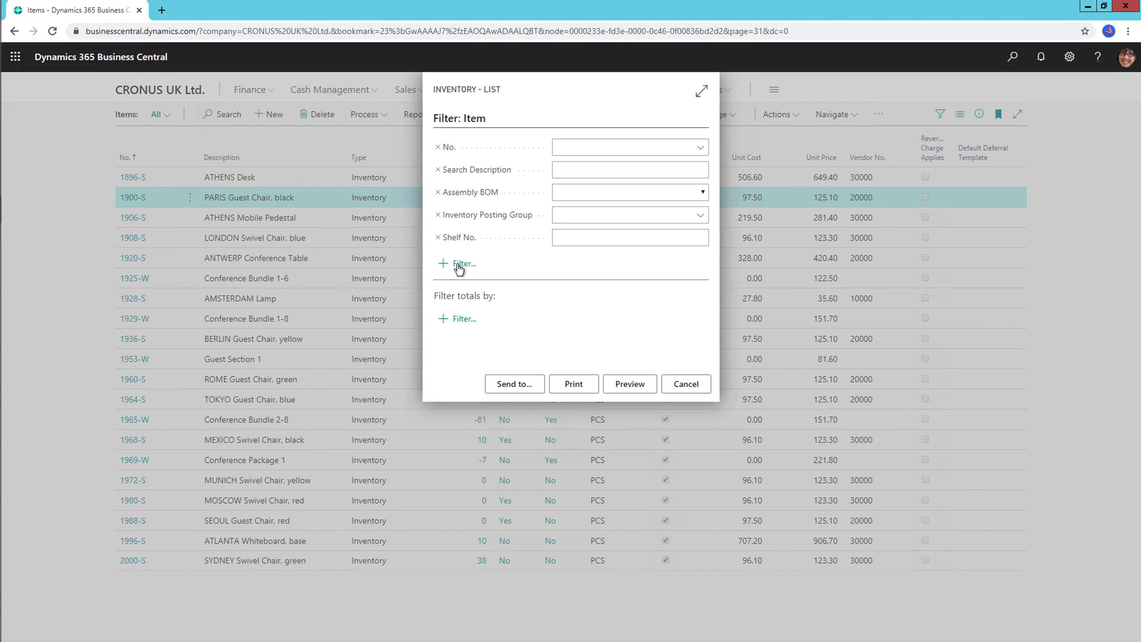
{"action": "left_click", "coordinate": [460, 263]}
{"action": "scroll", "coordinate": [485, 259], "scroll_direction": "down", "scroll_amount": 1}
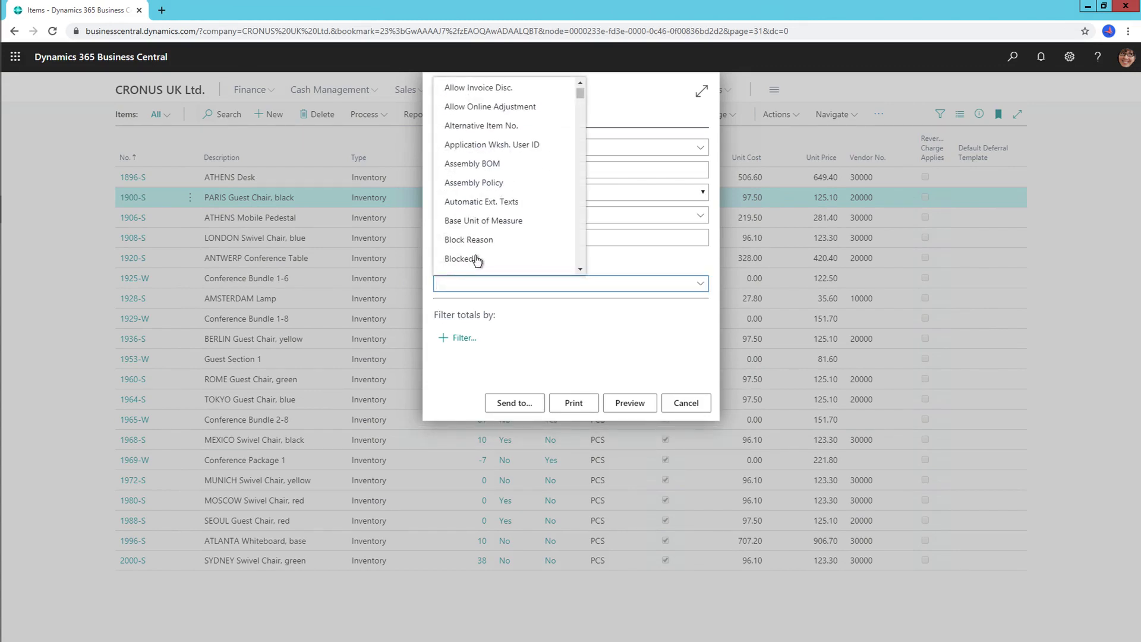
{"action": "left_click", "coordinate": [478, 257]}
{"action": "left_click", "coordinate": [622, 259]}
{"action": "left_click", "coordinate": [575, 282]}
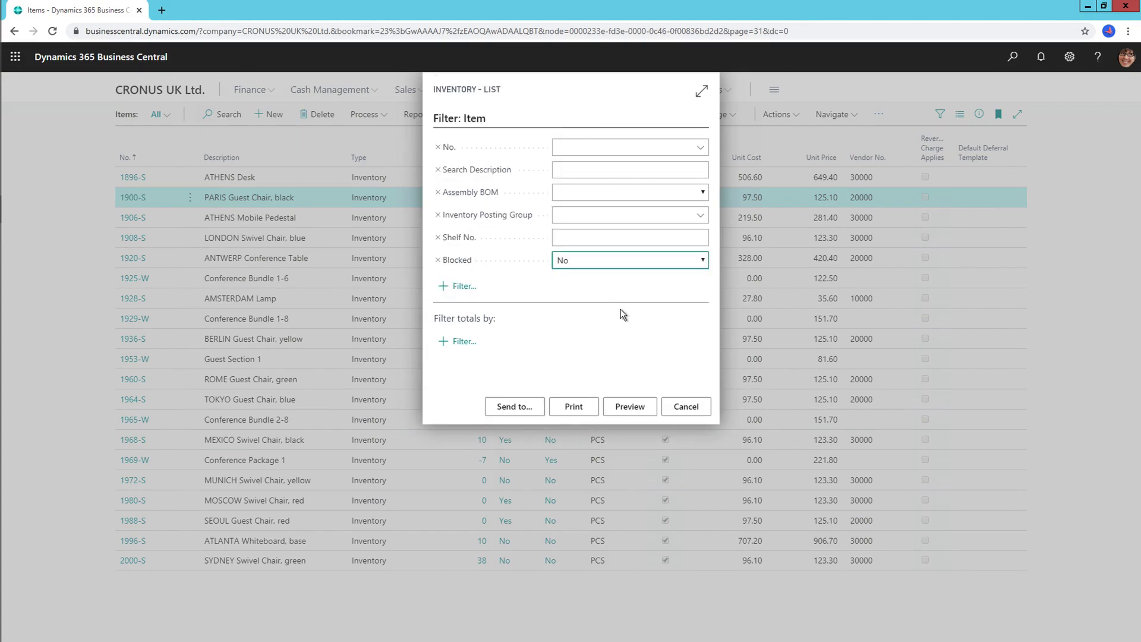
{"action": "left_click", "coordinate": [649, 406]}
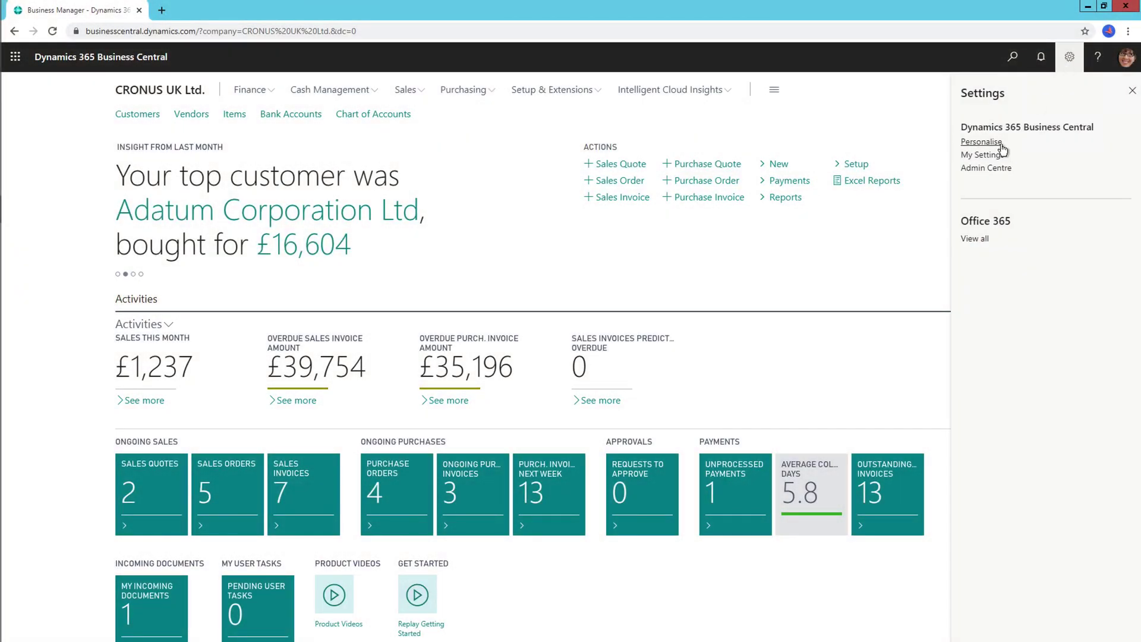
Move Purchase Quote, Purchase Order and Purchase Invoice to the first column, and hide Setup.
{"action": "left_click", "coordinate": [1001, 143]}
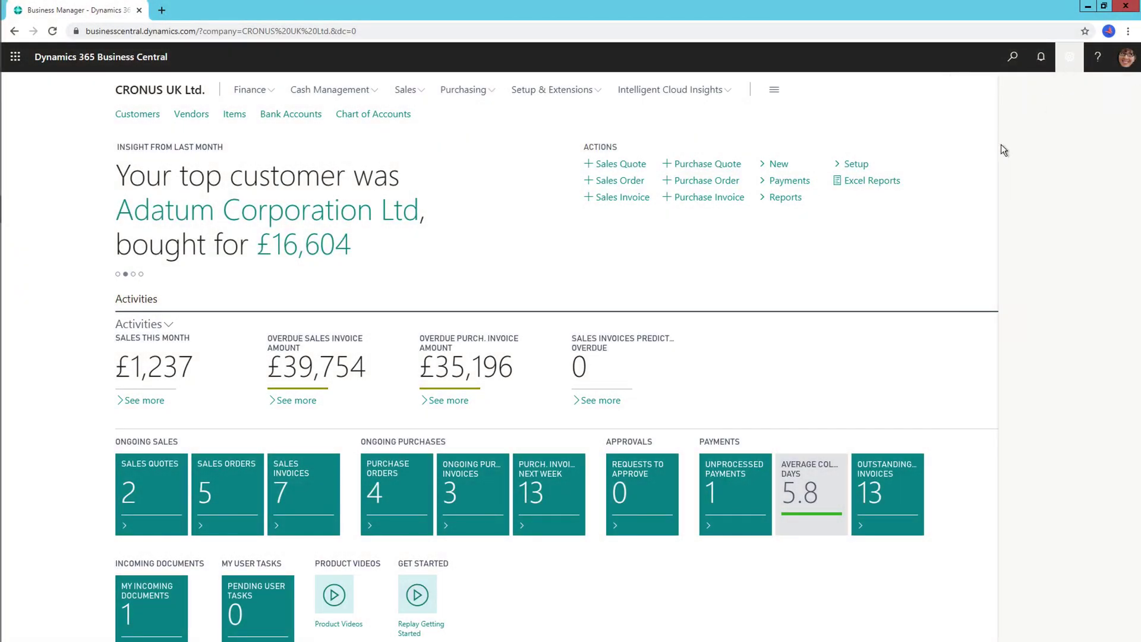
{"action": "left_click_drag", "start_coordinate": [737, 192], "coordinate": [592, 189]}
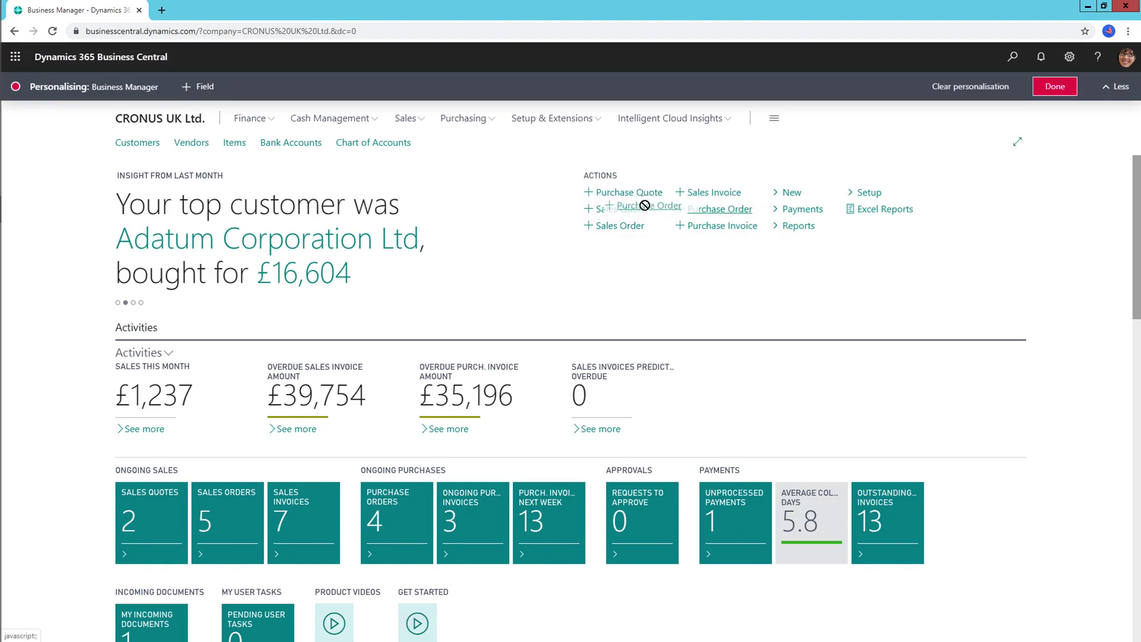
{"action": "left_click_drag", "start_coordinate": [703, 221], "coordinate": [624, 209]}
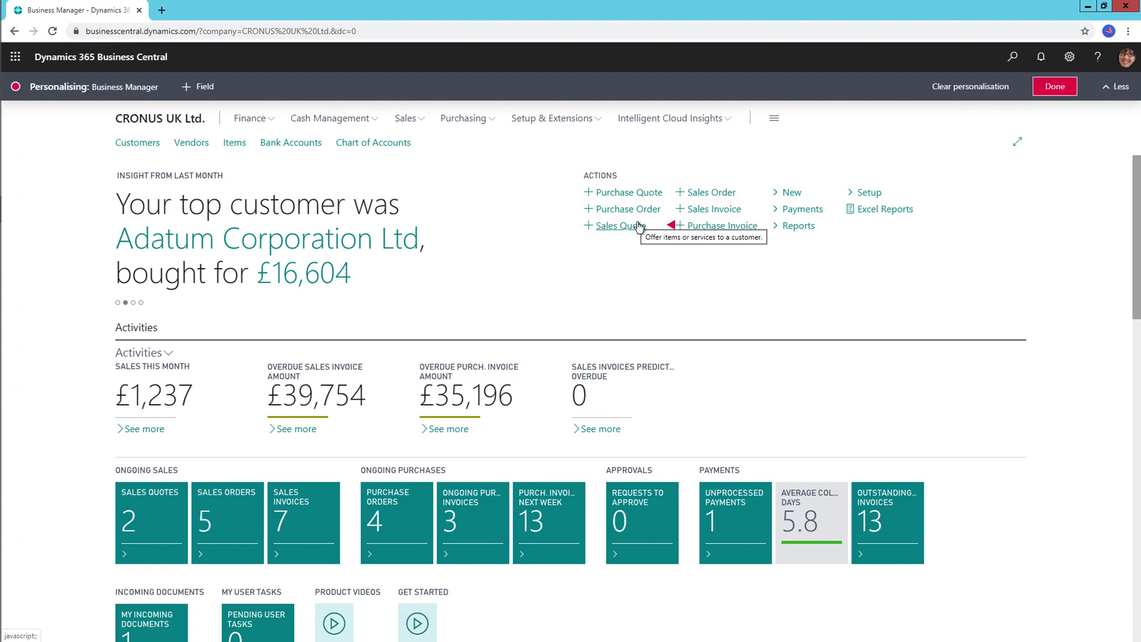
{"action": "left_click_drag", "start_coordinate": [639, 226], "coordinate": [640, 226]}
{"action": "left_click", "coordinate": [918, 192]}
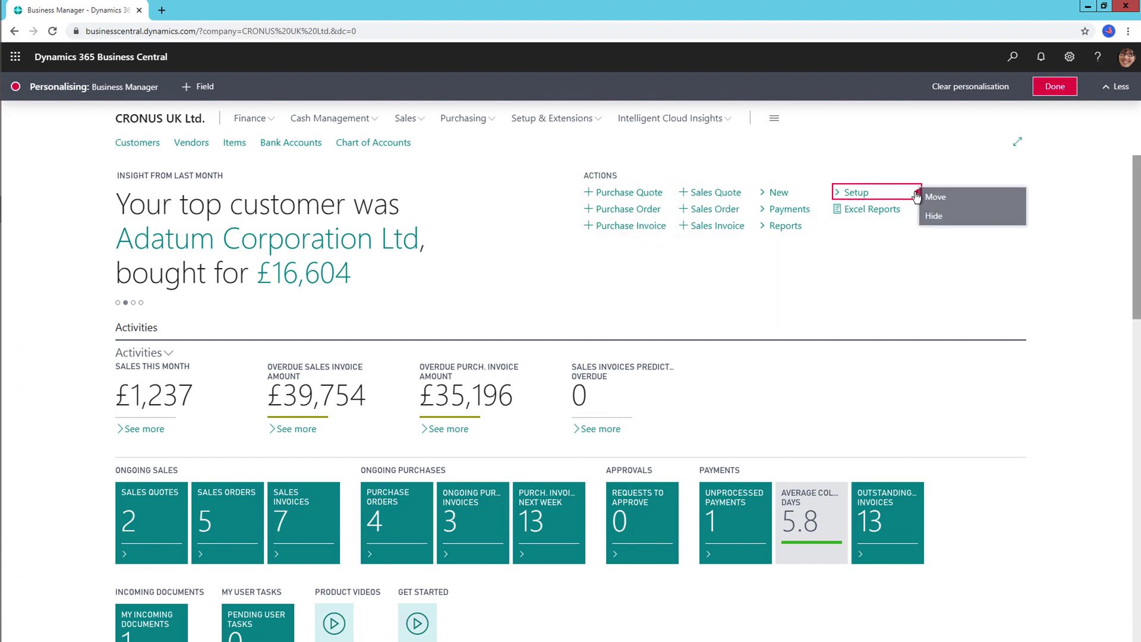
{"action": "left_click", "coordinate": [937, 216]}
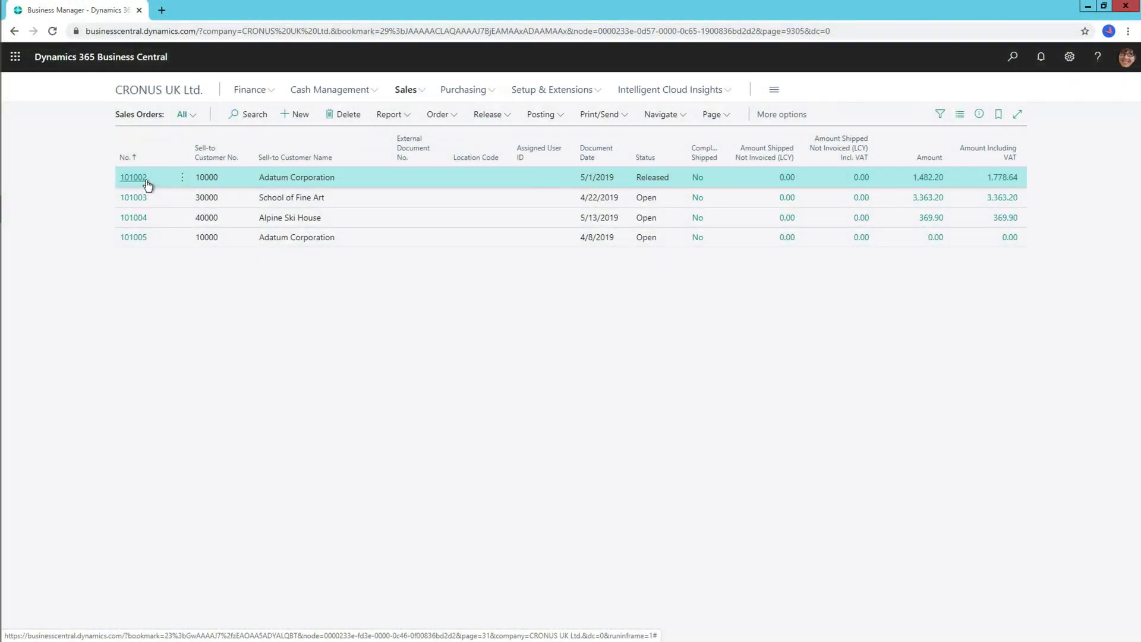
Open sales order 101002 and bring up its Ship / Invoice posting dialog with F9.
{"action": "left_click", "coordinate": [133, 177]}
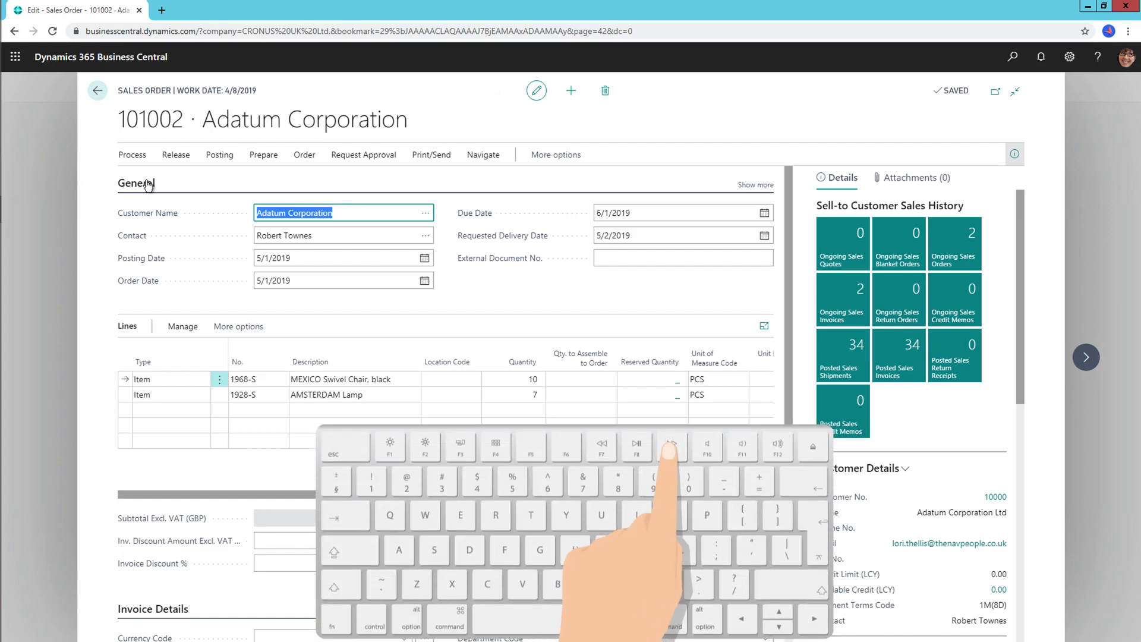
{"action": "key", "text": "F9"}
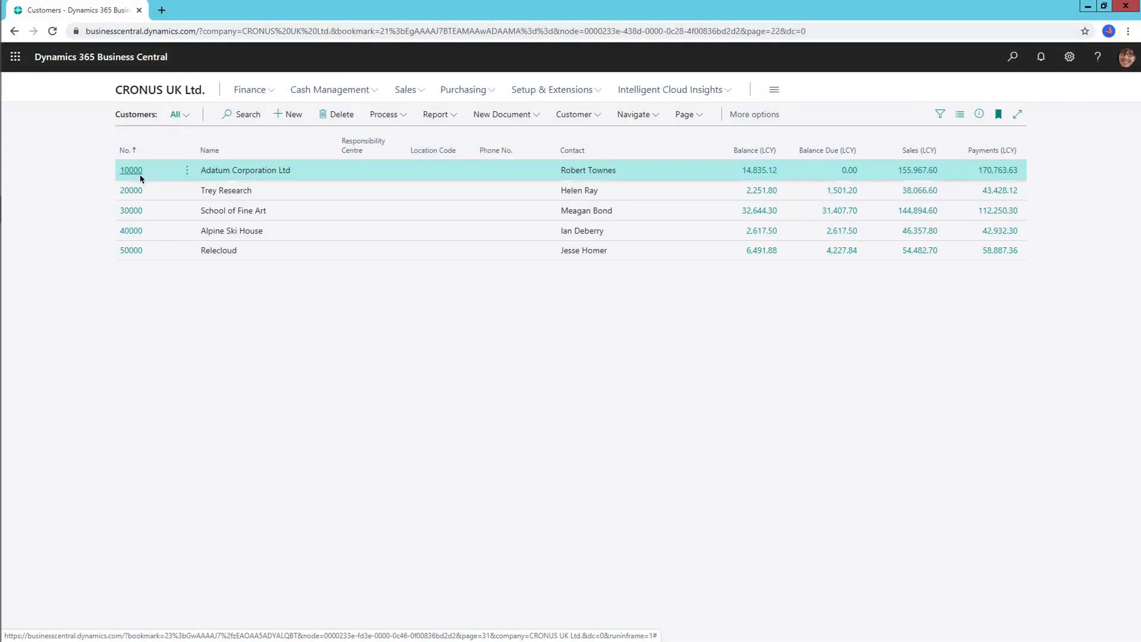
{"action": "left_click", "coordinate": [135, 196]}
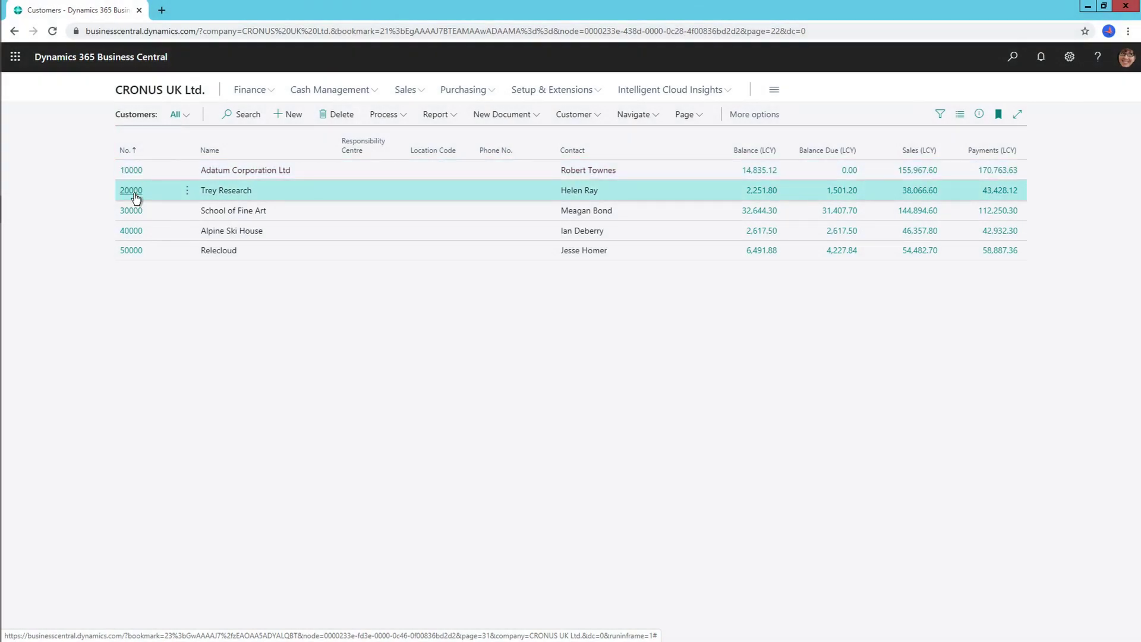
{"action": "left_click", "coordinate": [134, 193]}
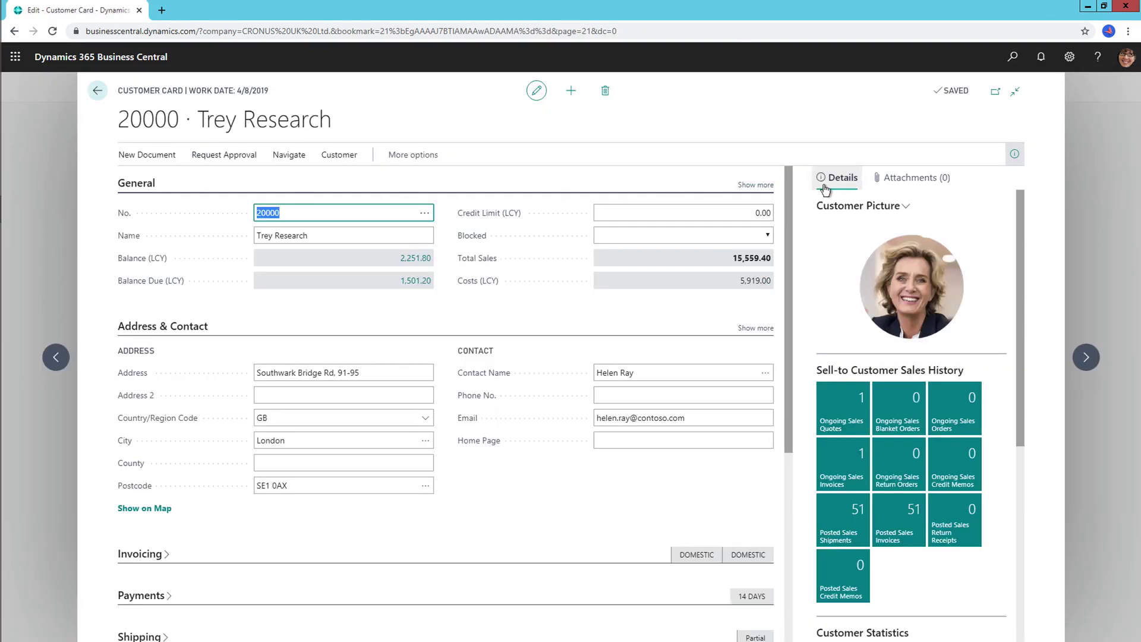
{"action": "left_click", "coordinate": [924, 188]}
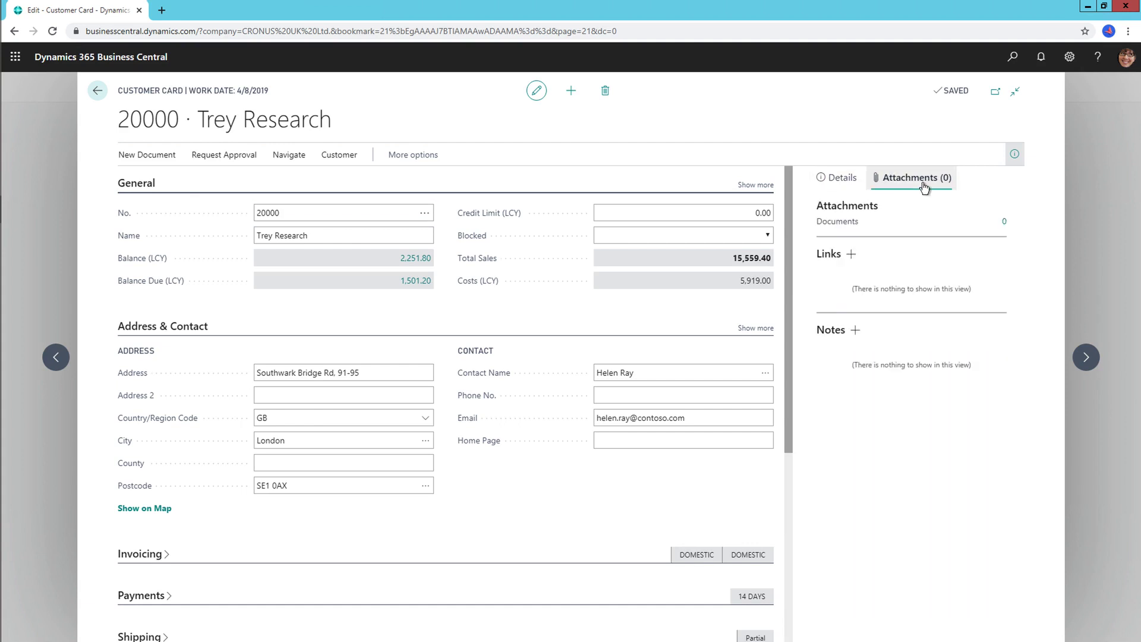
{"action": "left_click", "coordinate": [851, 254]}
{"action": "type", "text": "http://www.treyresearch-support.co.uk/"}
{"action": "key", "text": "Tab"}
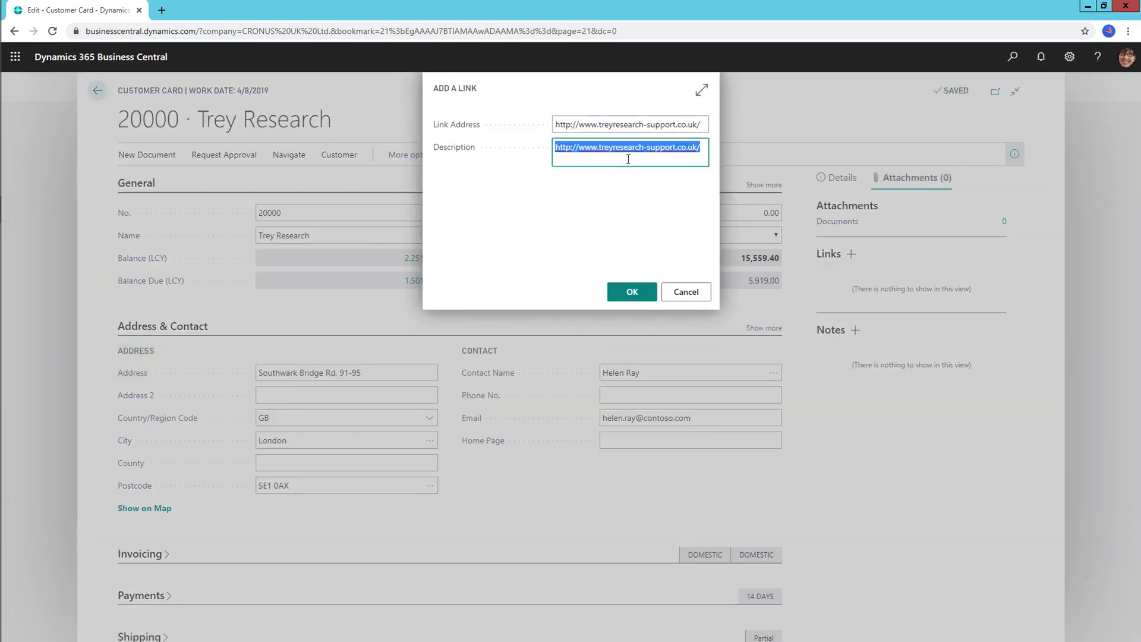
{"action": "type", "text": "support page"}
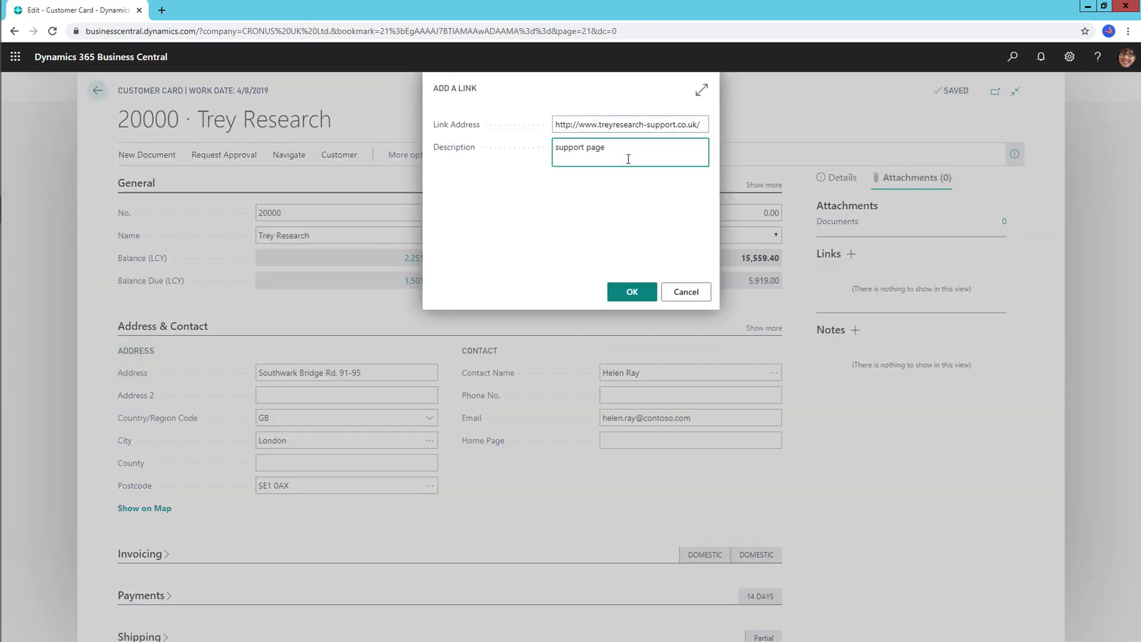
{"action": "left_click", "coordinate": [647, 299]}
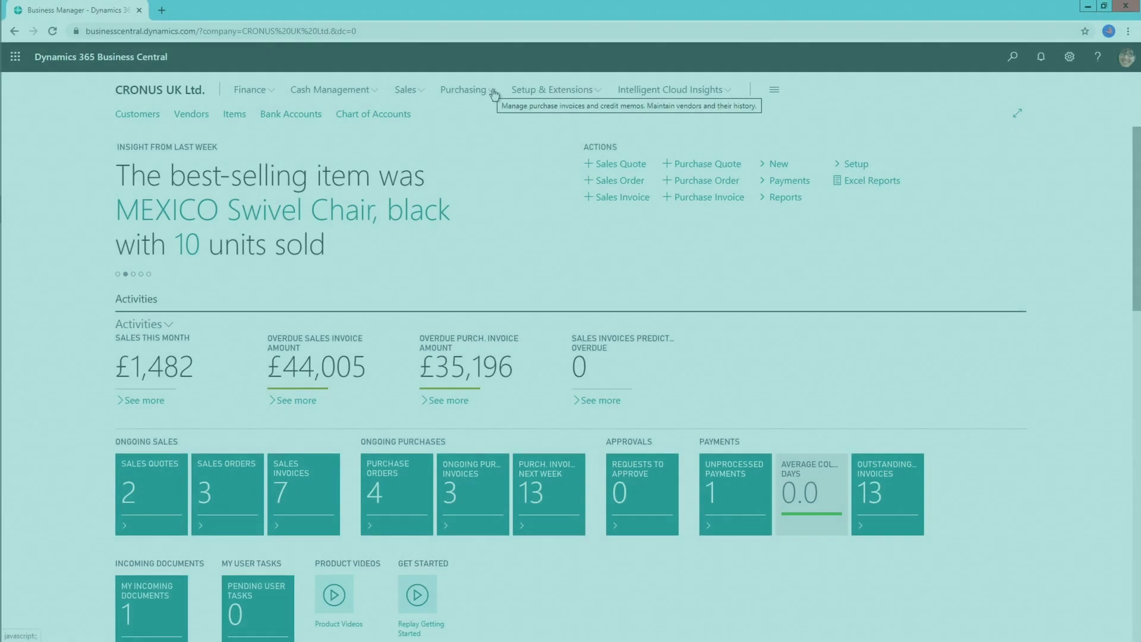
Bookmark the Purchase Orders list to the Role Centre navigation.
{"action": "left_click", "coordinate": [464, 90]}
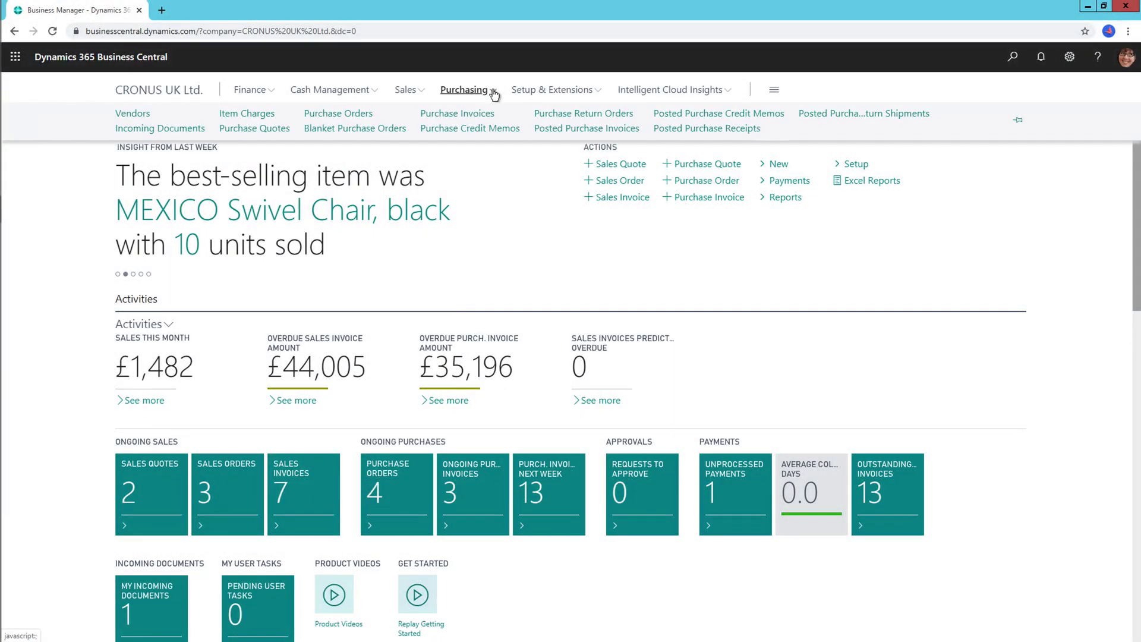
{"action": "left_click", "coordinate": [368, 114]}
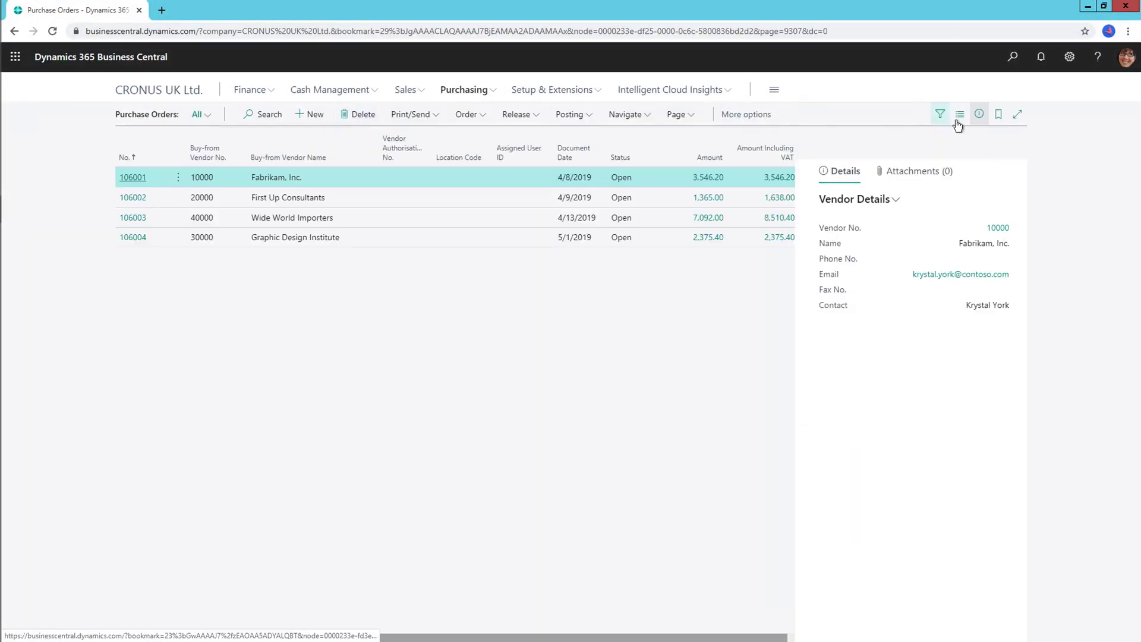
{"action": "left_click", "coordinate": [998, 120]}
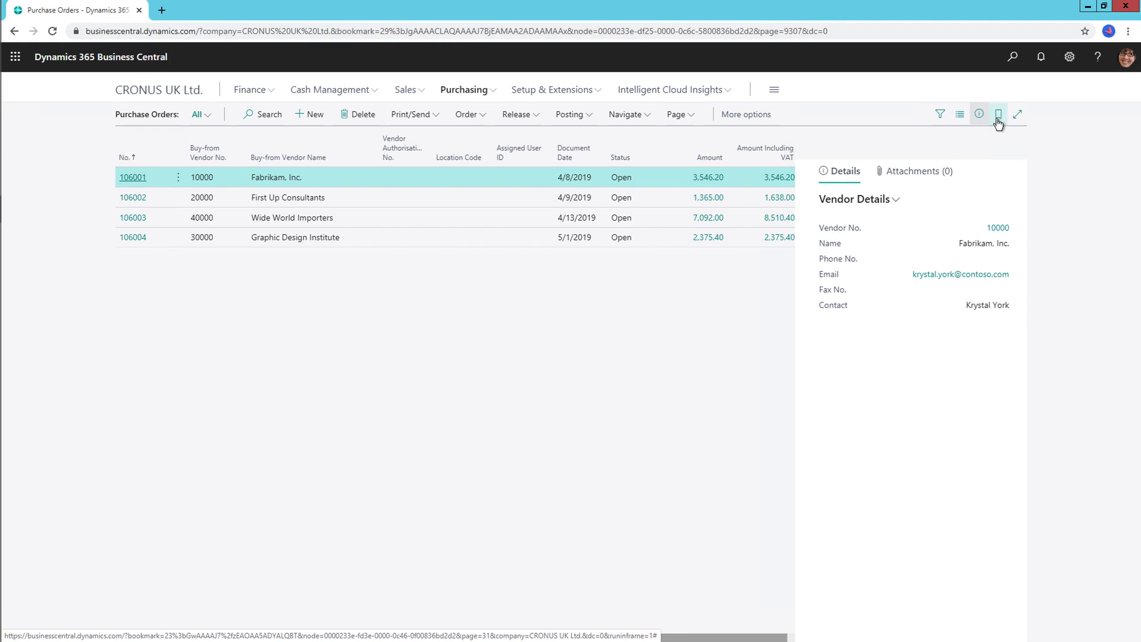
{"action": "left_click", "coordinate": [159, 90]}
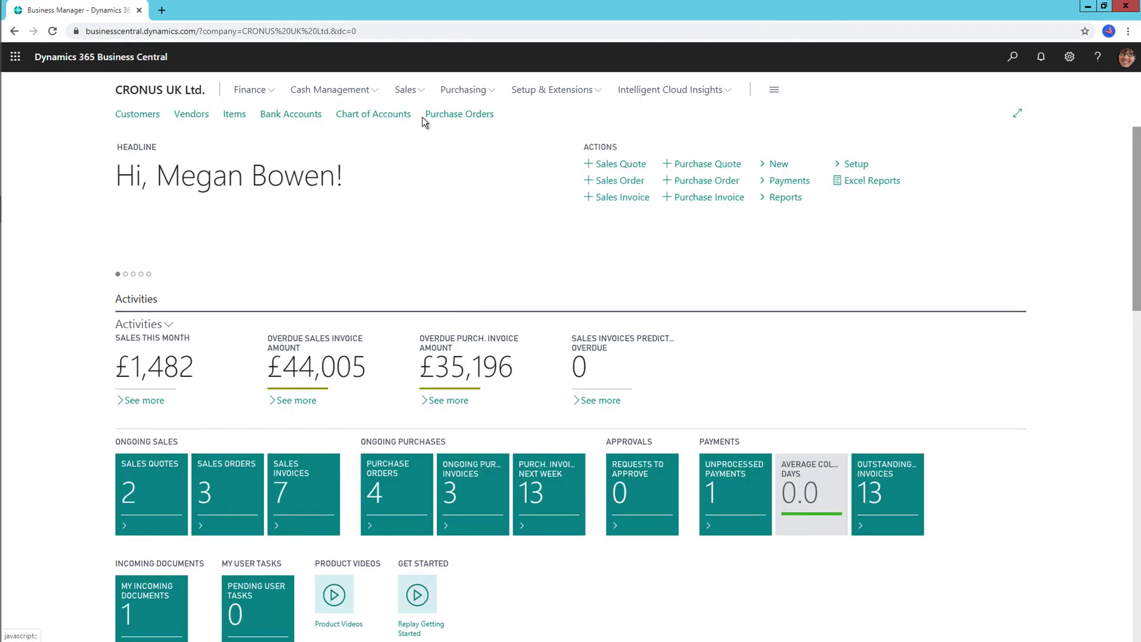
Search Tell Me for 'purchase invoices' and bookmark the Purchase Invoices list.
{"action": "left_click", "coordinate": [1011, 58]}
{"action": "type", "text": "pur"}
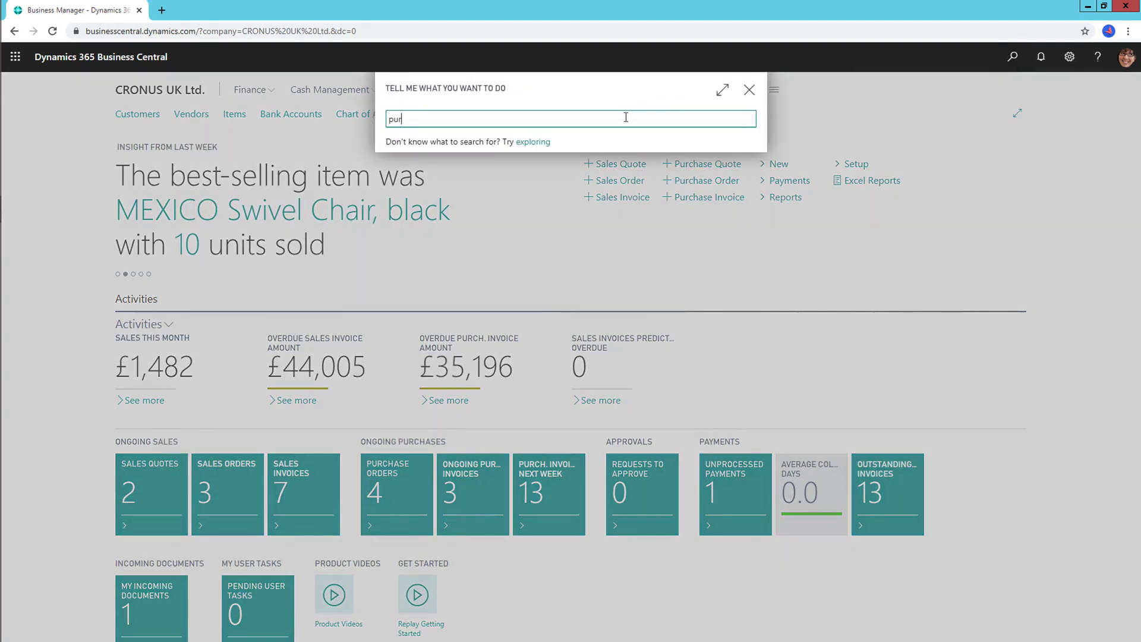
{"action": "type", "text": "chase invoices"}
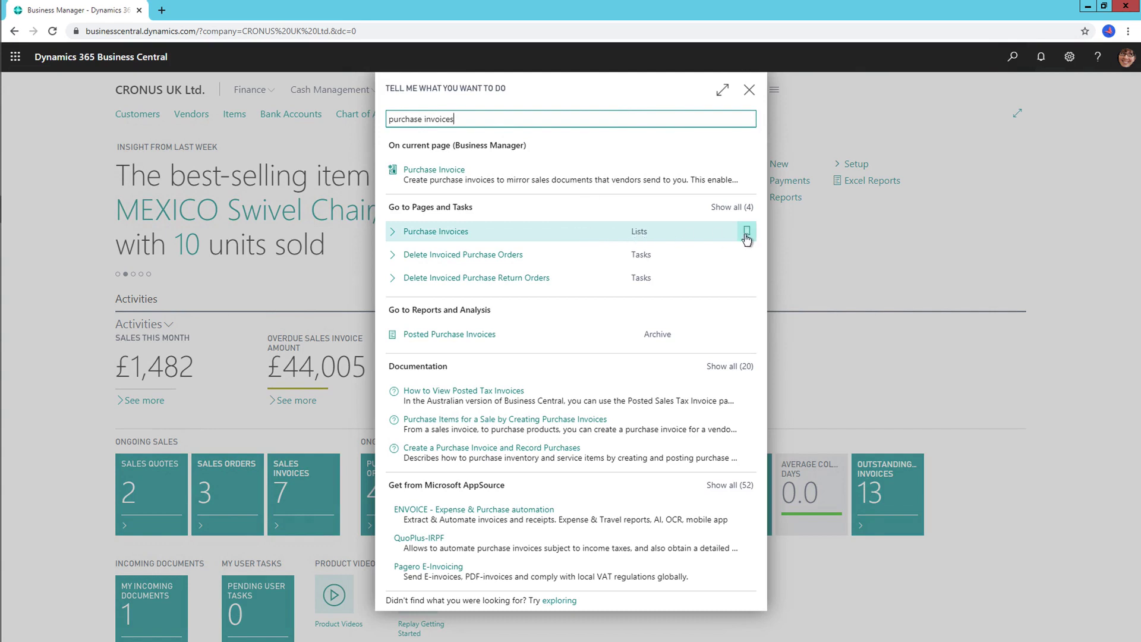
{"action": "left_click", "coordinate": [747, 231]}
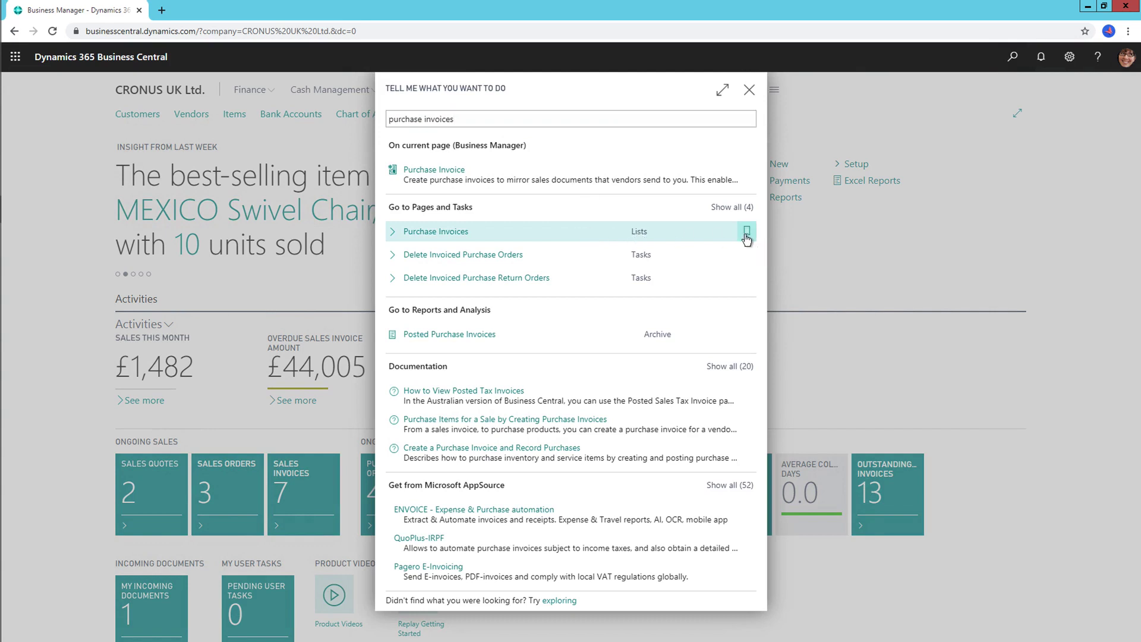
{"action": "left_click", "coordinate": [748, 90]}
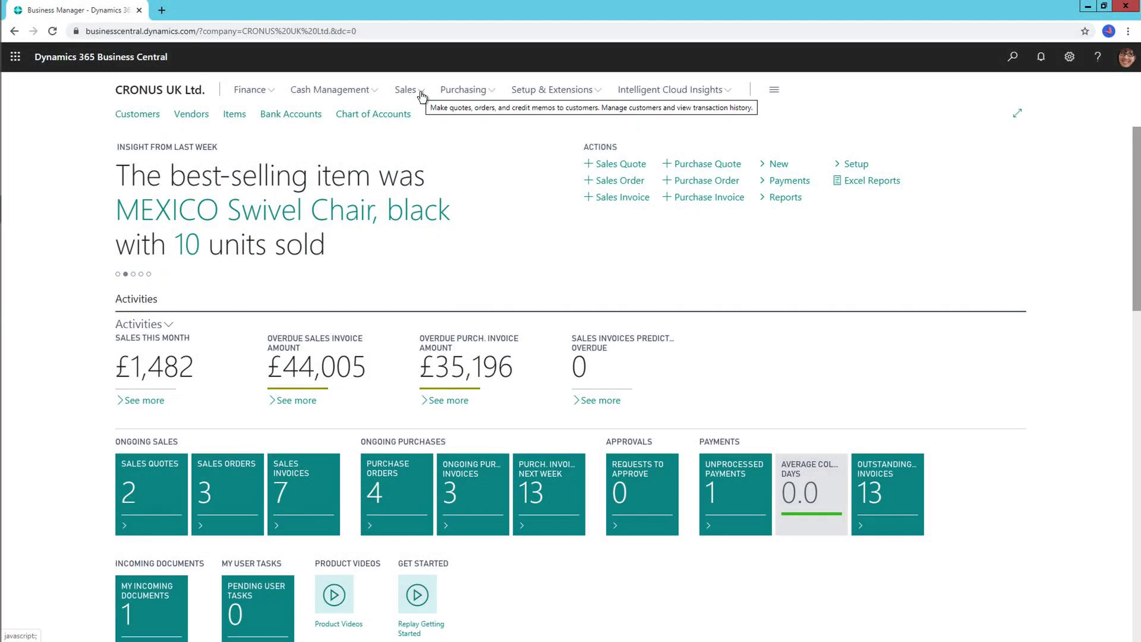
Open the Sales Orders list and view its Excel options without choosing one.
{"action": "left_click", "coordinate": [407, 90]}
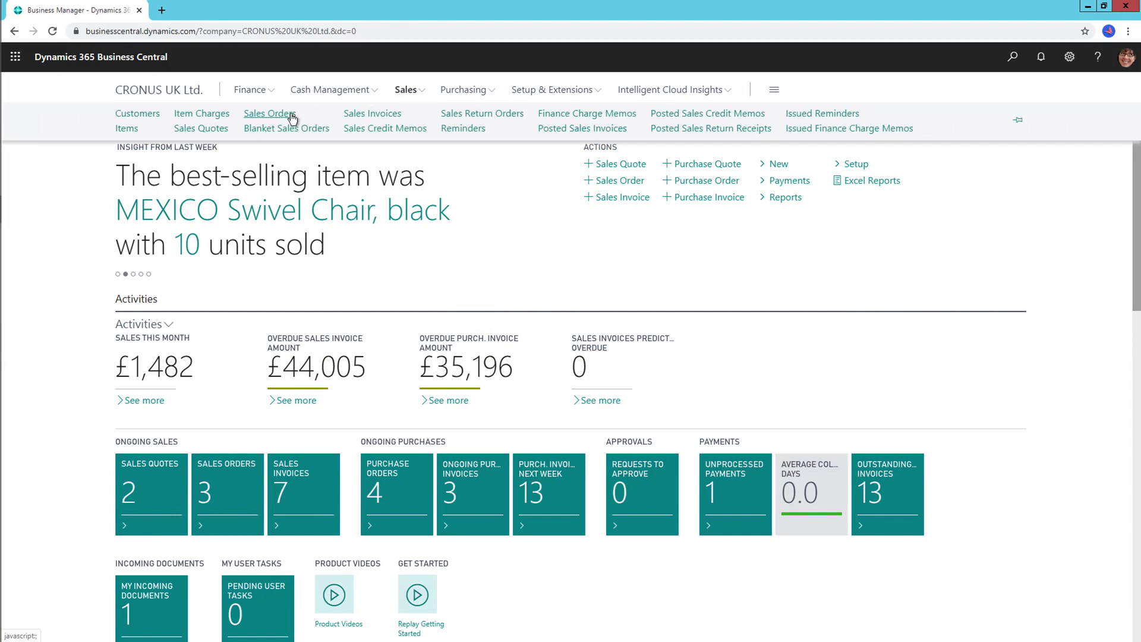
{"action": "left_click", "coordinate": [292, 116]}
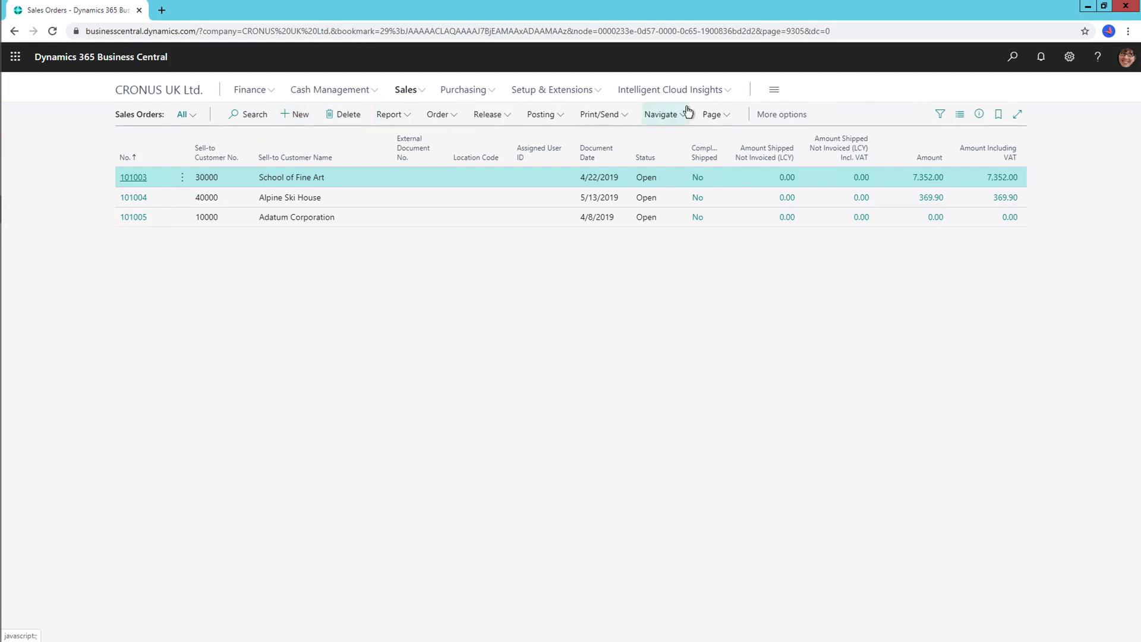
{"action": "left_click", "coordinate": [723, 114]}
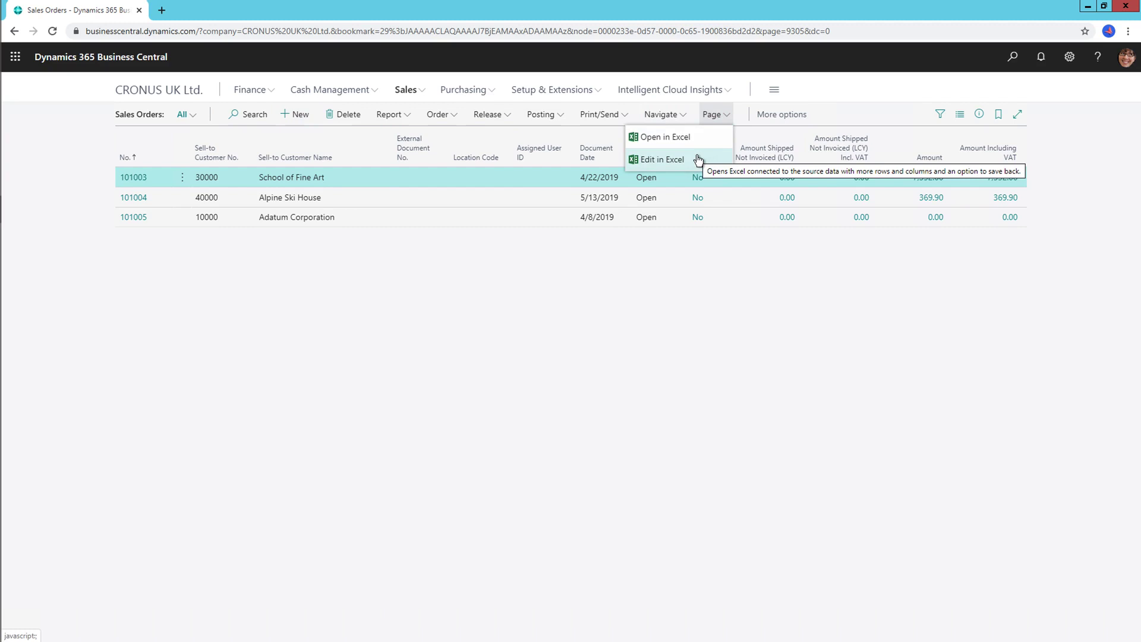
{"action": "left_click", "coordinate": [662, 159]}
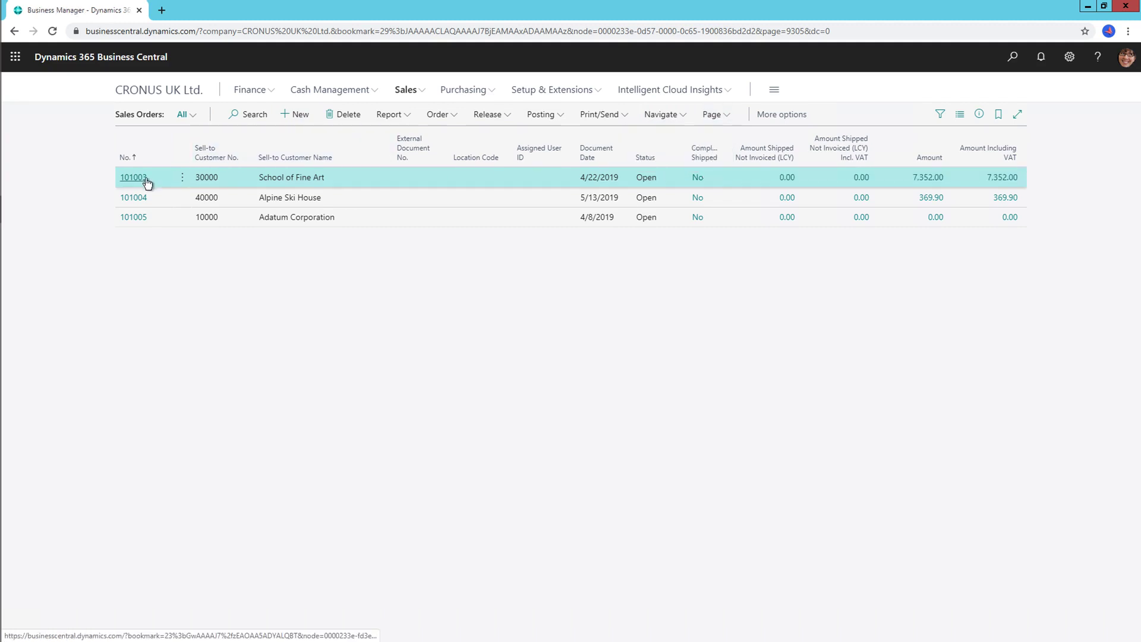
Open sales order 101003 and edit its lines in Excel, scrolling the sheet right.
{"action": "left_click", "coordinate": [142, 180]}
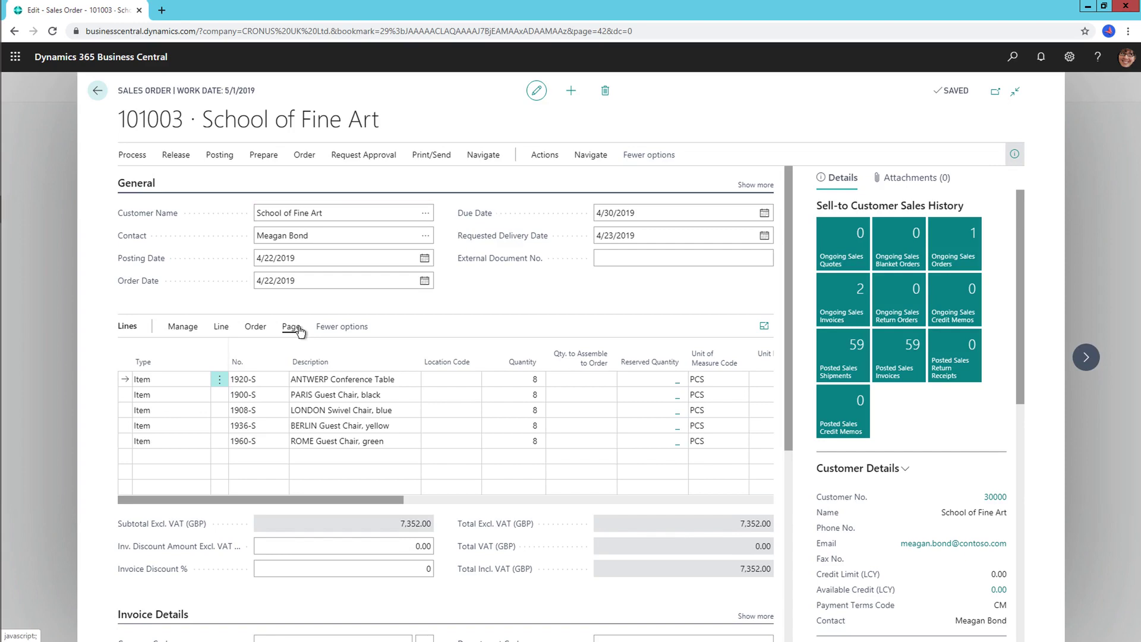
{"action": "left_click", "coordinate": [291, 326]}
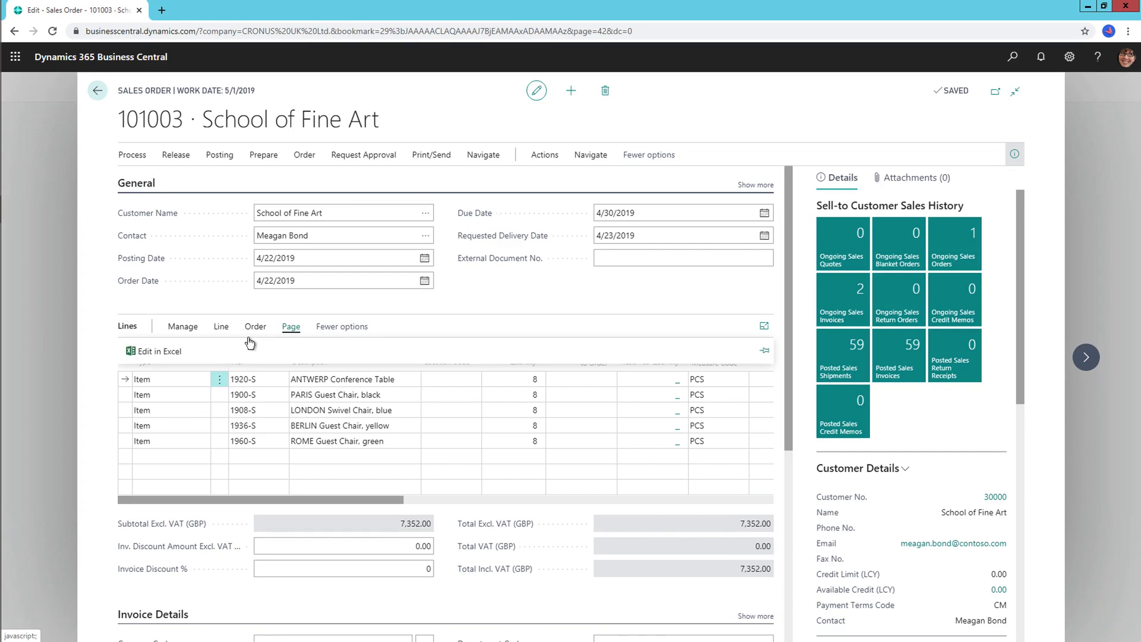
{"action": "left_click", "coordinate": [156, 351]}
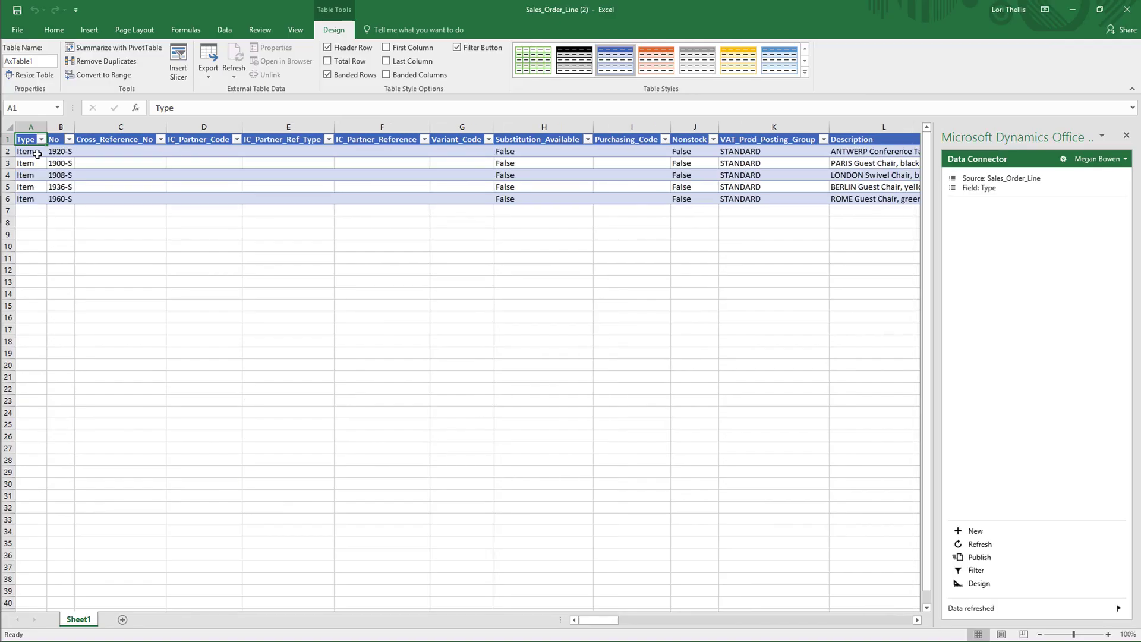
{"action": "left_click", "coordinate": [37, 154]}
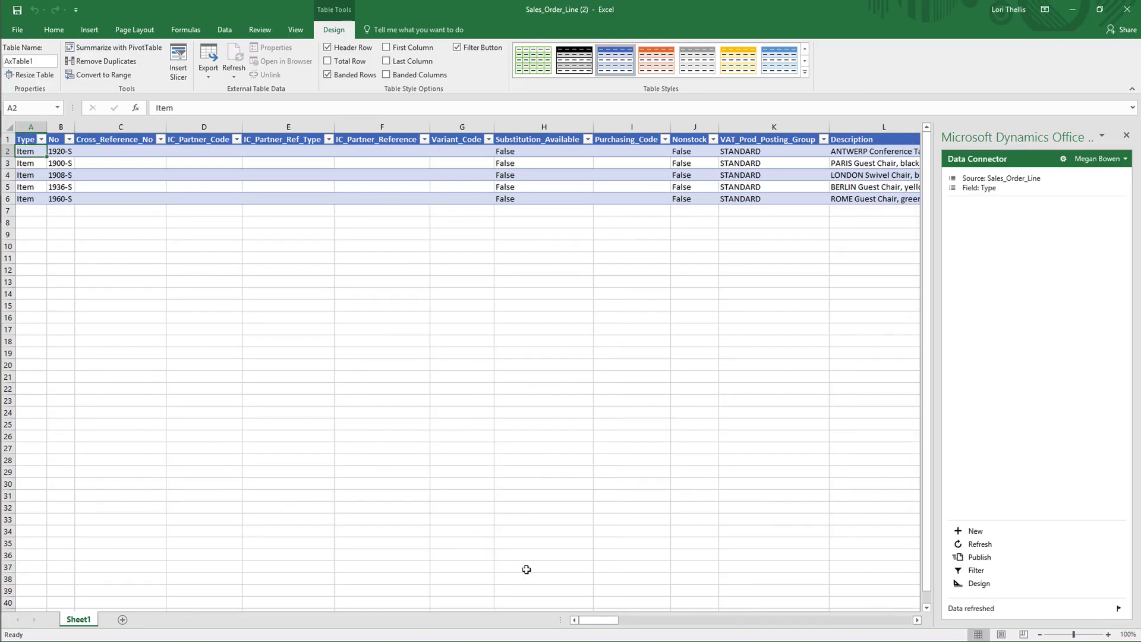
{"action": "left_click_drag", "start_coordinate": [592, 622], "coordinate": [632, 622]}
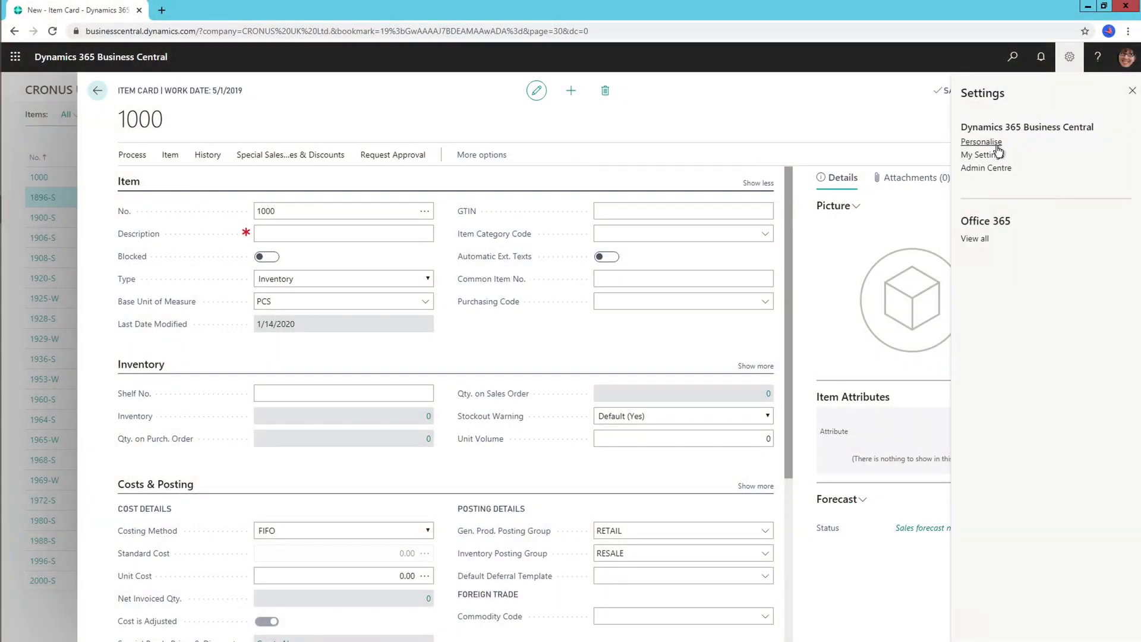
Personalise the Item Card and show the Move, Hide and Exclude from Quick Entry options for GTIN.
{"action": "left_click", "coordinate": [998, 145]}
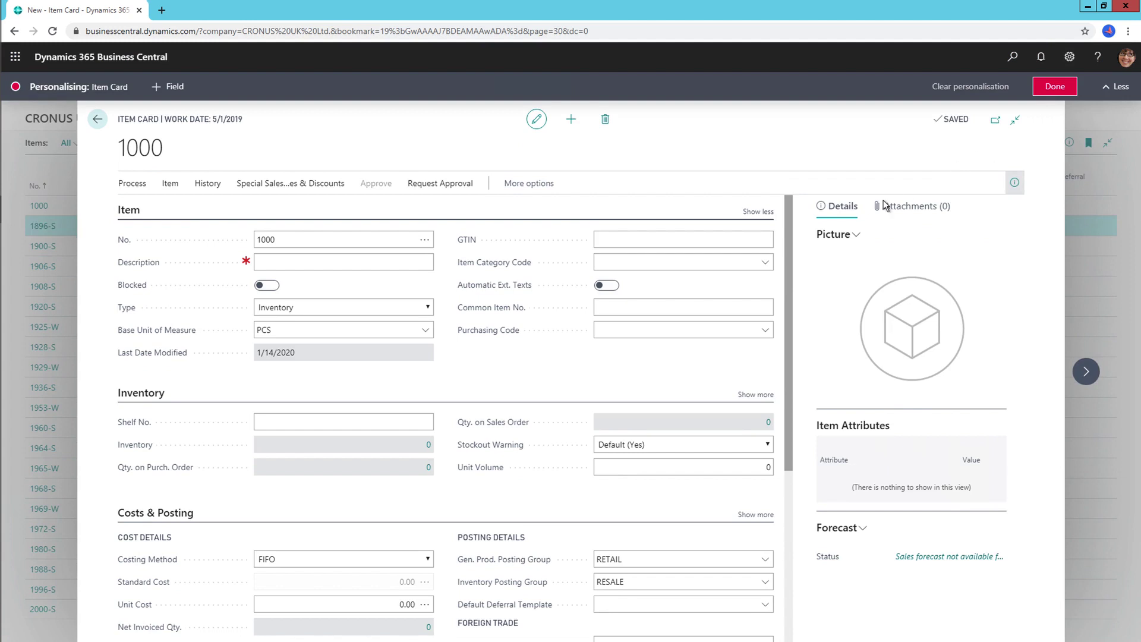
{"action": "left_click", "coordinate": [769, 238]}
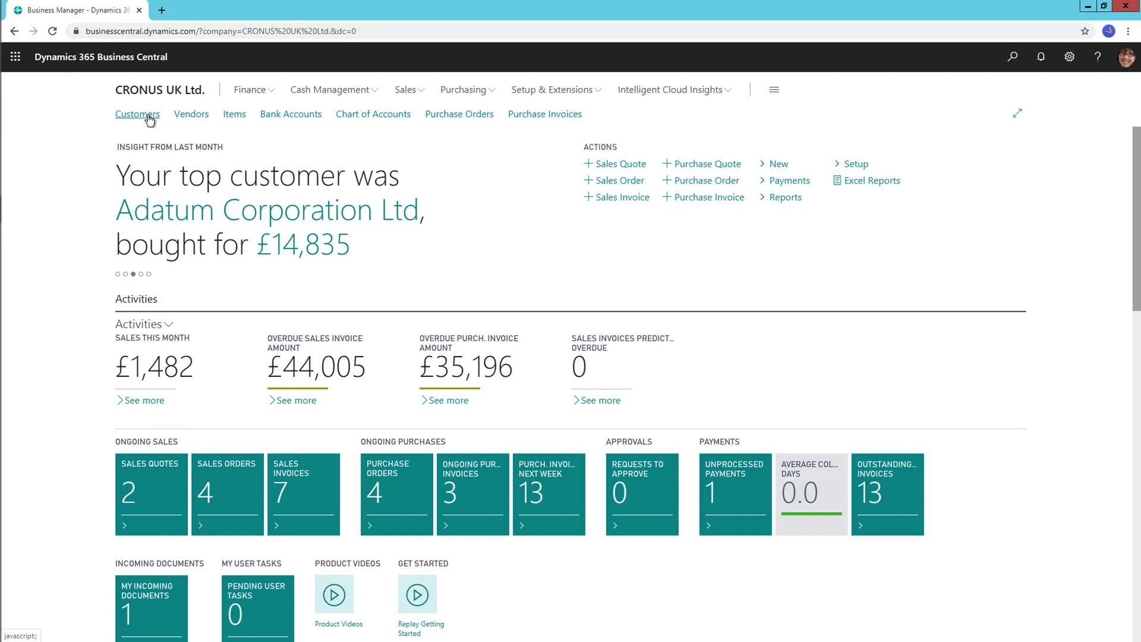
Filter the Customers list by No. with %mycustomers, leaving 20000, 30000, 40000 and 50000.
{"action": "left_click", "coordinate": [150, 117]}
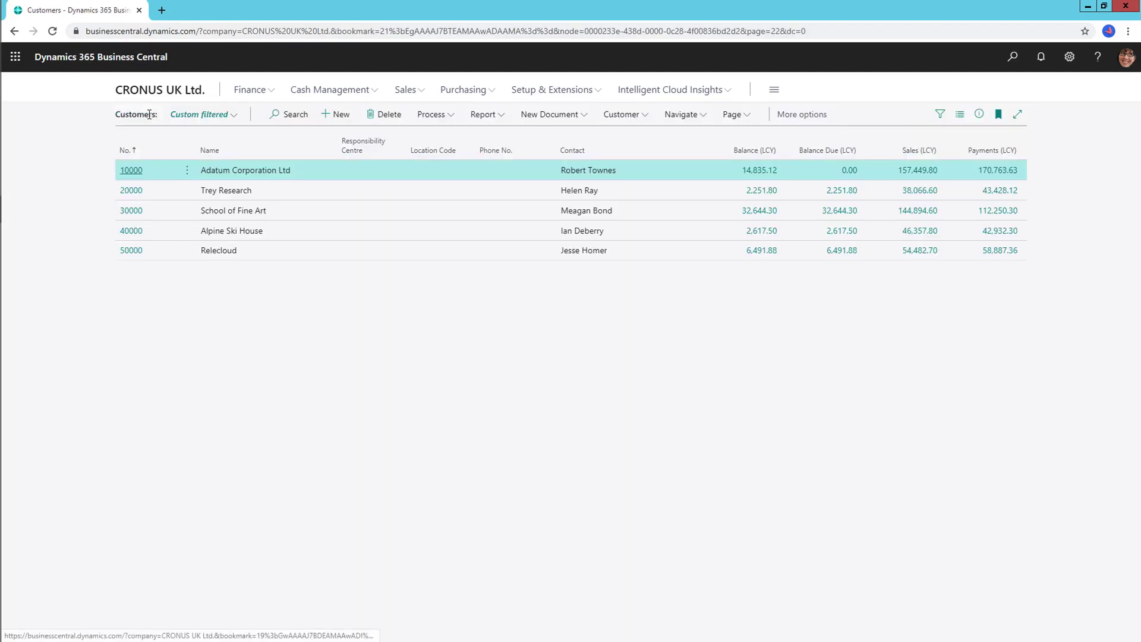
{"action": "left_click", "coordinate": [937, 115]}
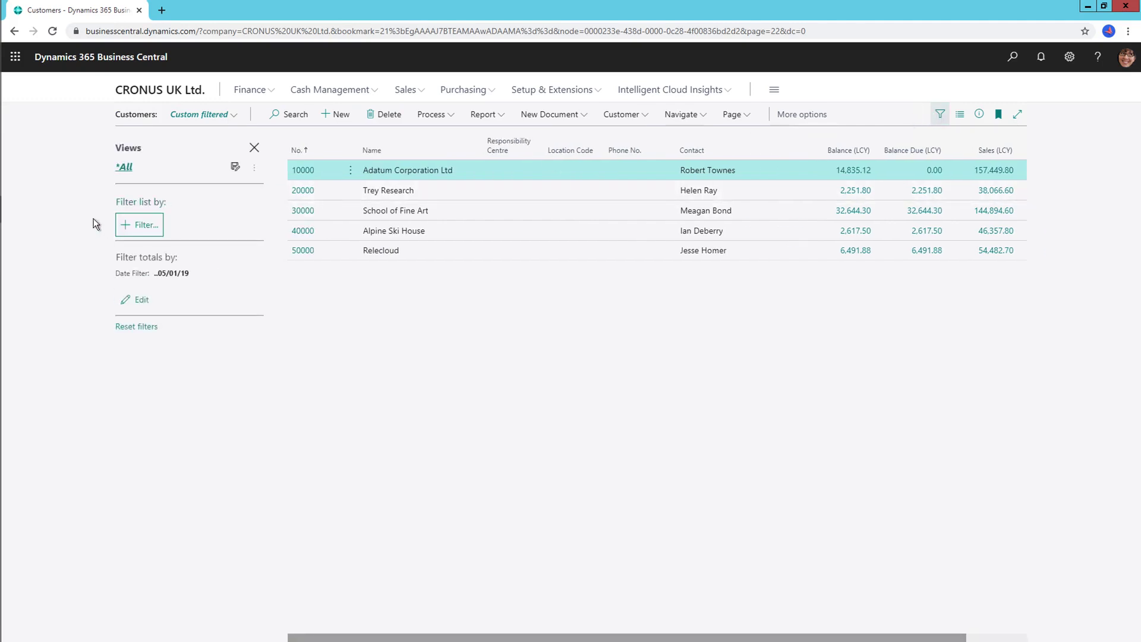
{"action": "left_click", "coordinate": [128, 226]}
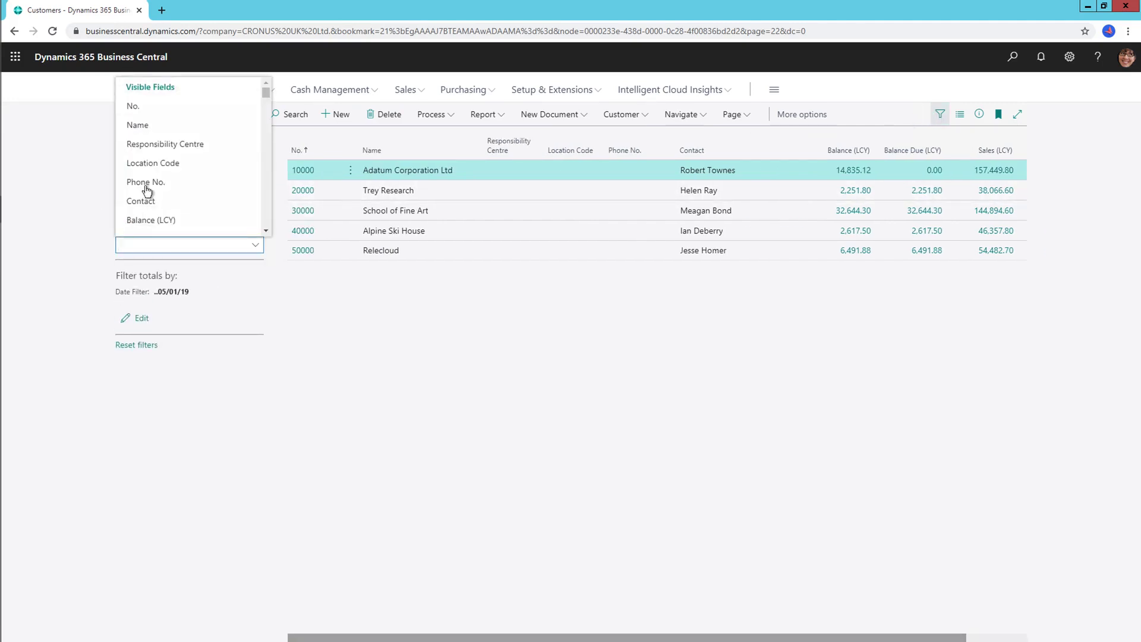
{"action": "left_click", "coordinate": [149, 106]}
{"action": "type", "text": "%mycustom"}
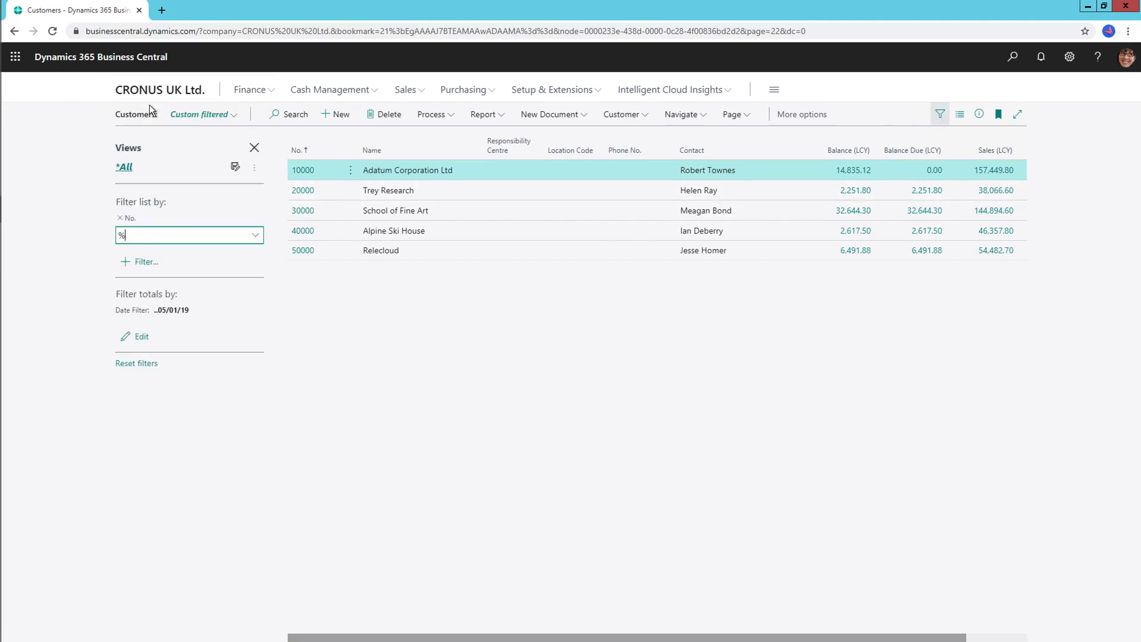
{"action": "type", "text": "ers"}
{"action": "key", "text": "Return"}
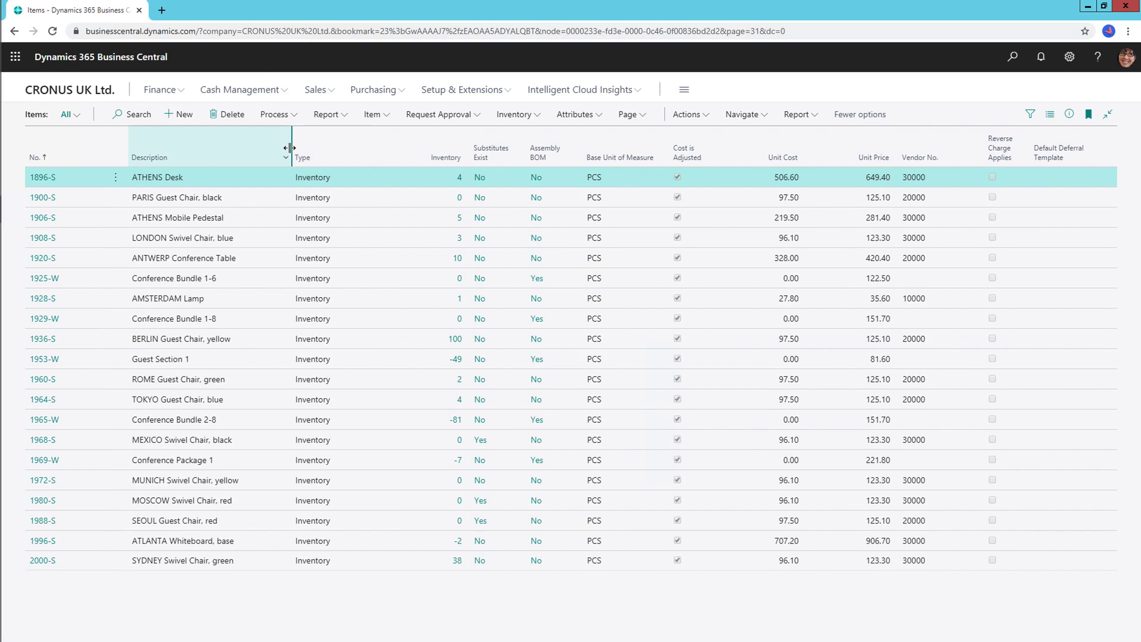
Reopen the Items list and auto-fit the Description column to show full item names.
{"action": "left_click", "coordinate": [399, 147]}
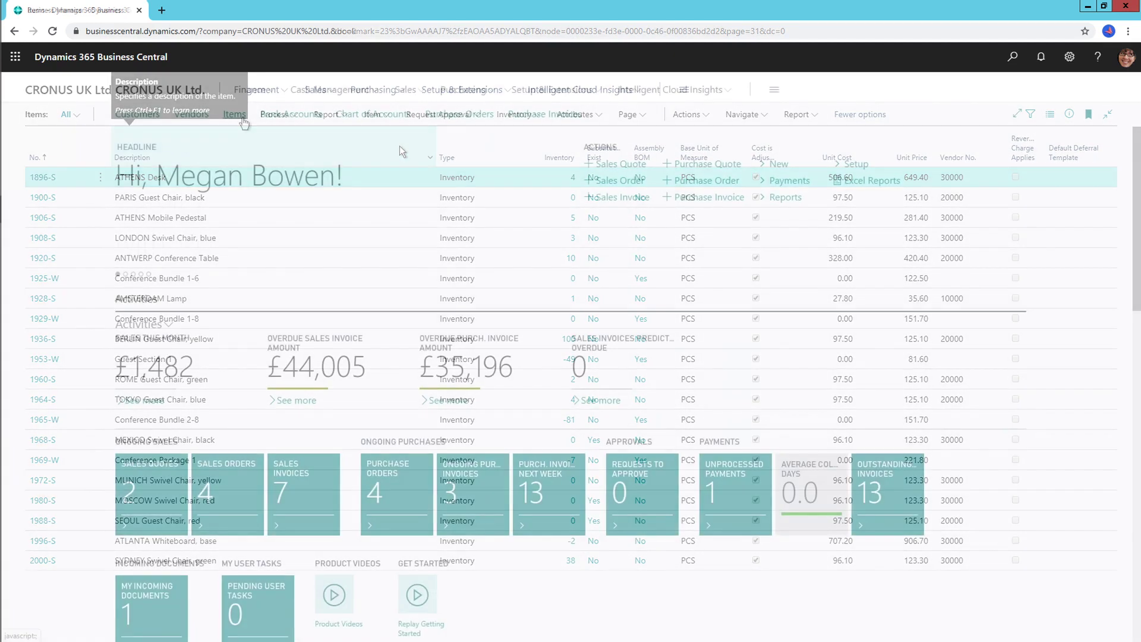
{"action": "left_click", "coordinate": [242, 118]}
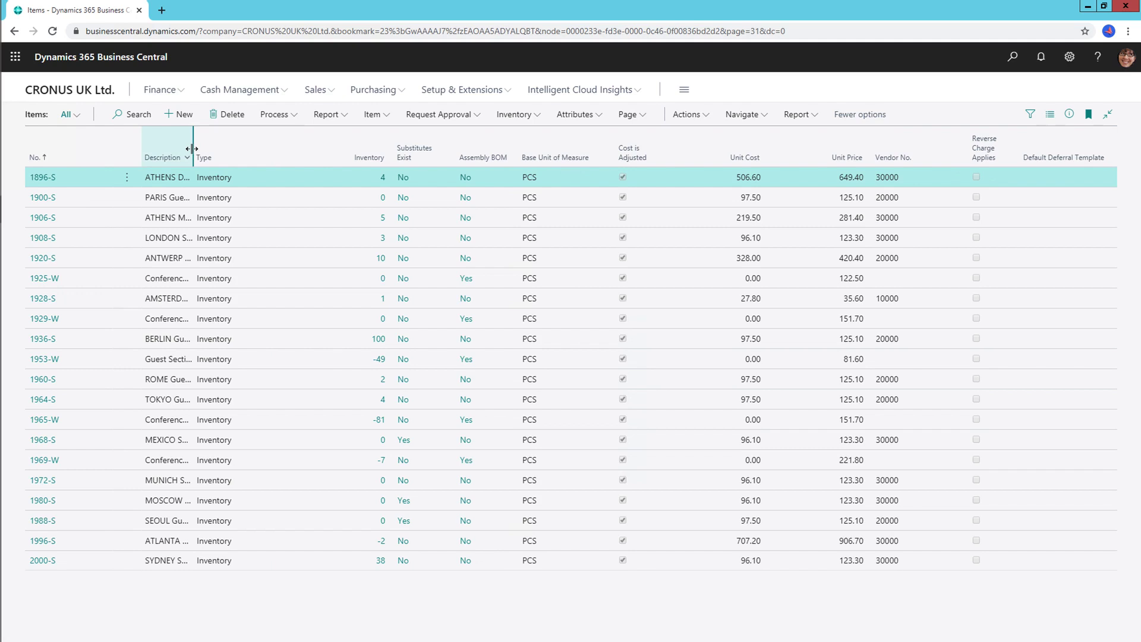
{"action": "double_click", "coordinate": [192, 148]}
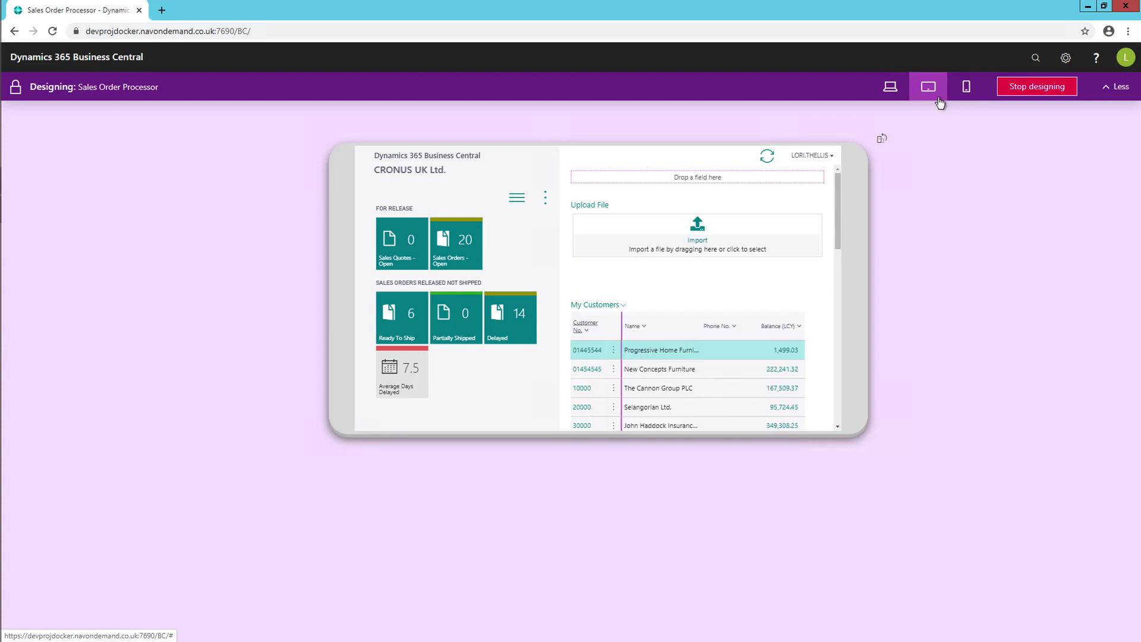
Switch the Sales Order Processor role centre designer to Phone preview.
{"action": "left_click", "coordinate": [974, 96]}
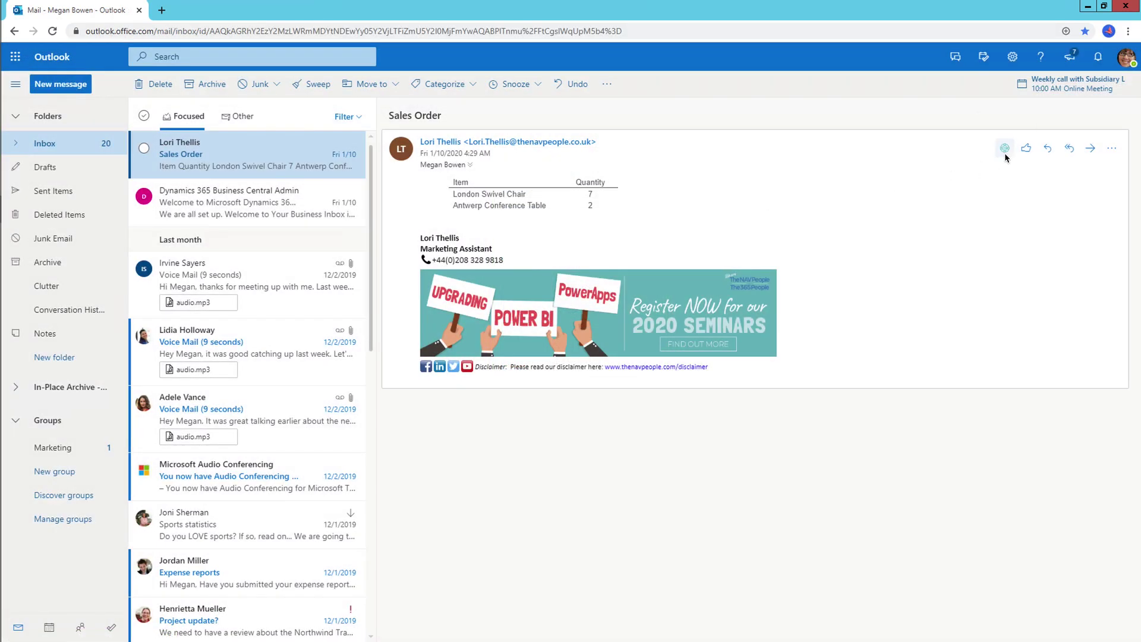
Create a new sales order from the email via the Business Central add-in, suggesting London Swivel Chair ×7 and Antwerp Conference Table ×2.
{"action": "left_click", "coordinate": [1004, 148]}
{"action": "mouse_move", "coordinate": [991, 212]}
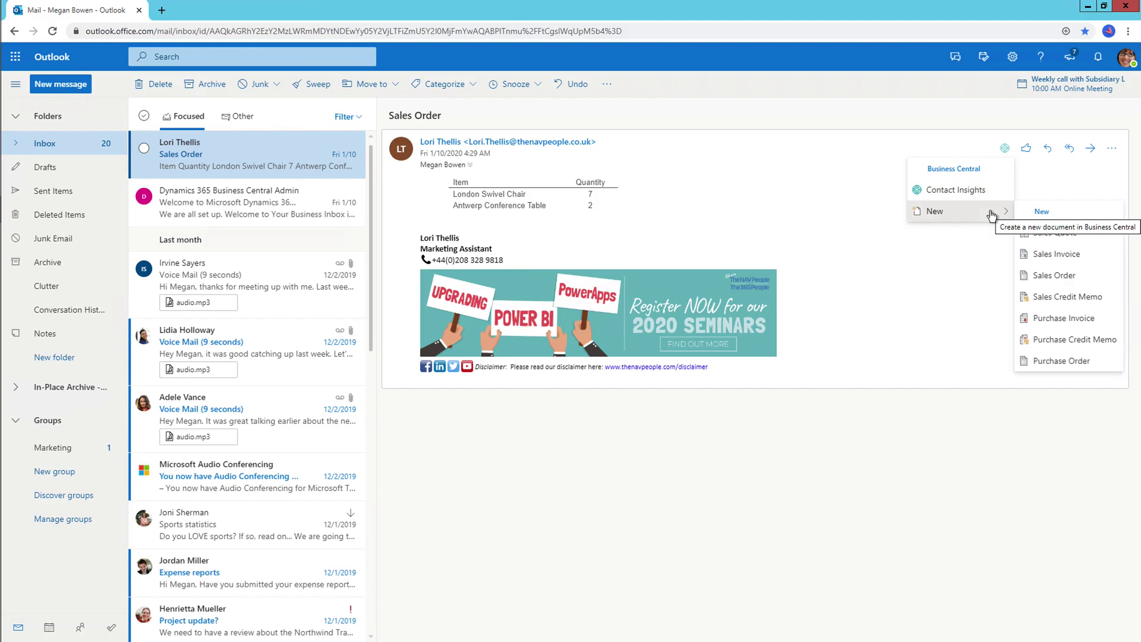
{"action": "left_click", "coordinate": [1052, 275]}
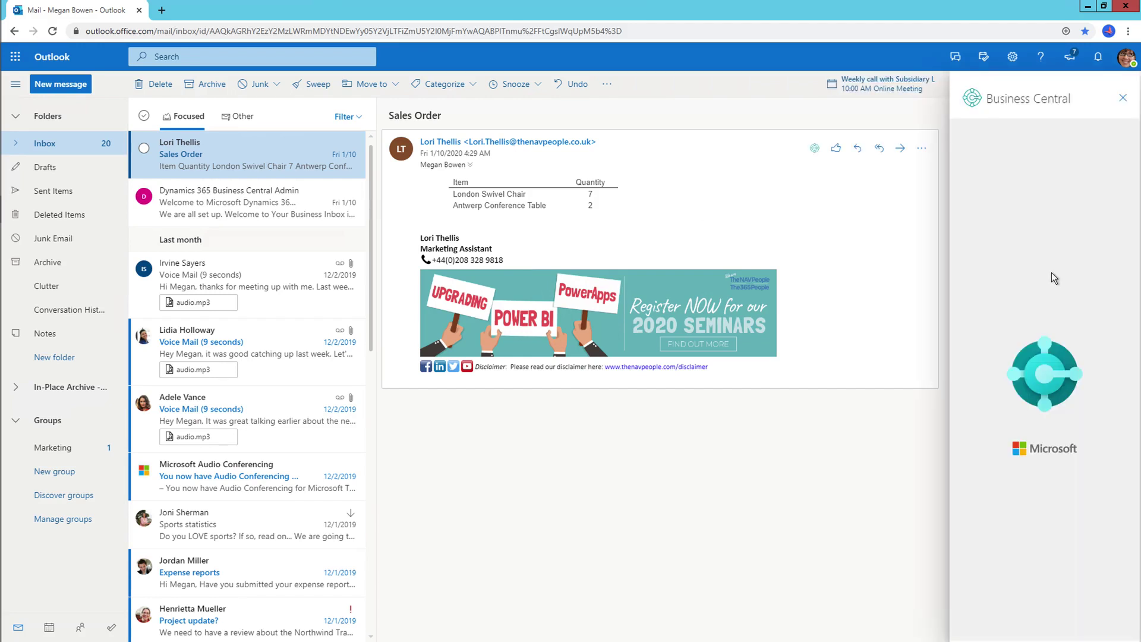
{"action": "left_click_drag", "start_coordinate": [1052, 274], "coordinate": [1096, 271]}
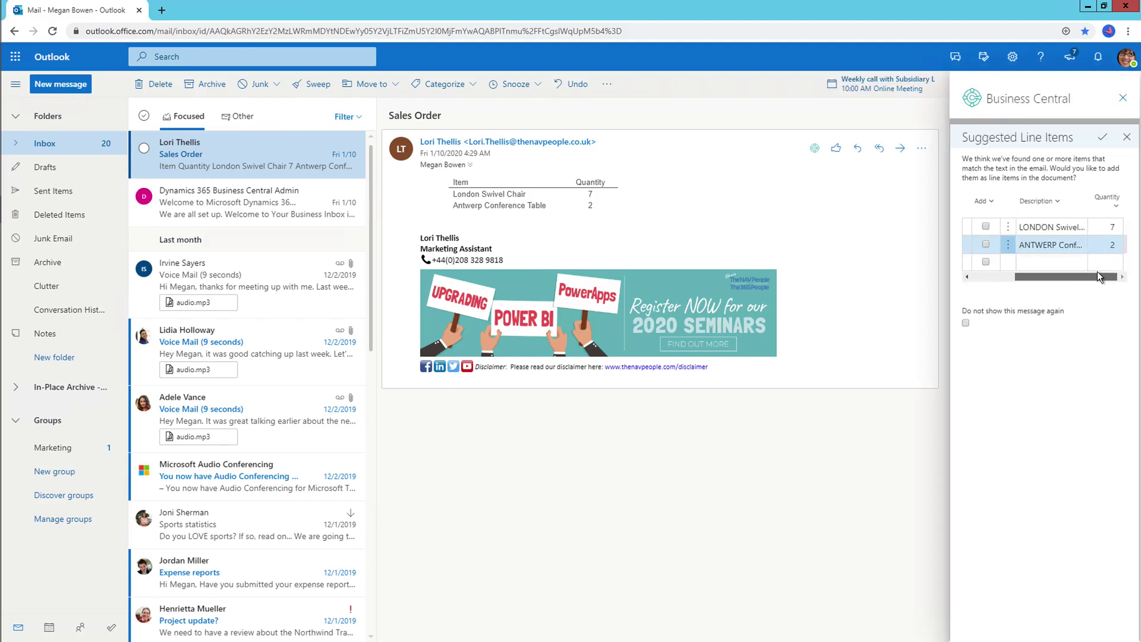